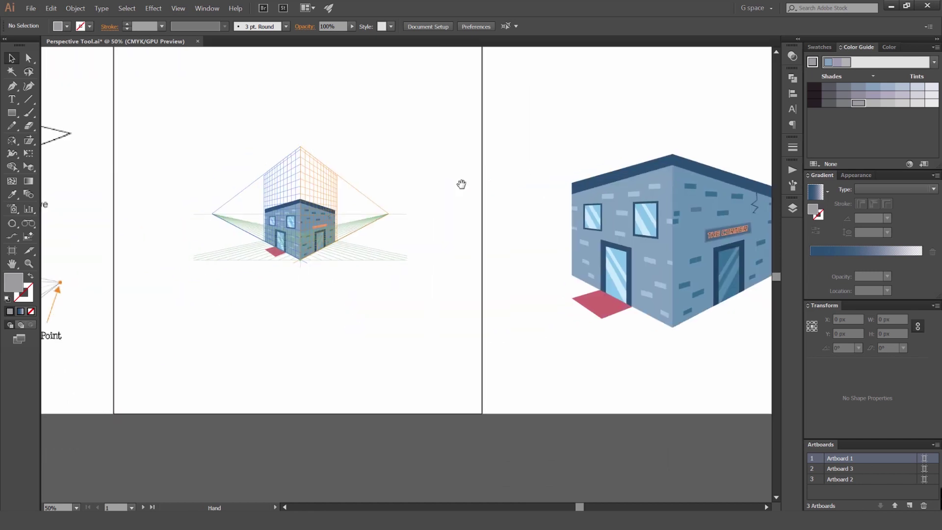
Step: Delete the building artwork drawn on the perspective grid, leaving the empty grid on the artboard
scroll(546, 178, up, 1)
scroll(501, 194, up, 2)
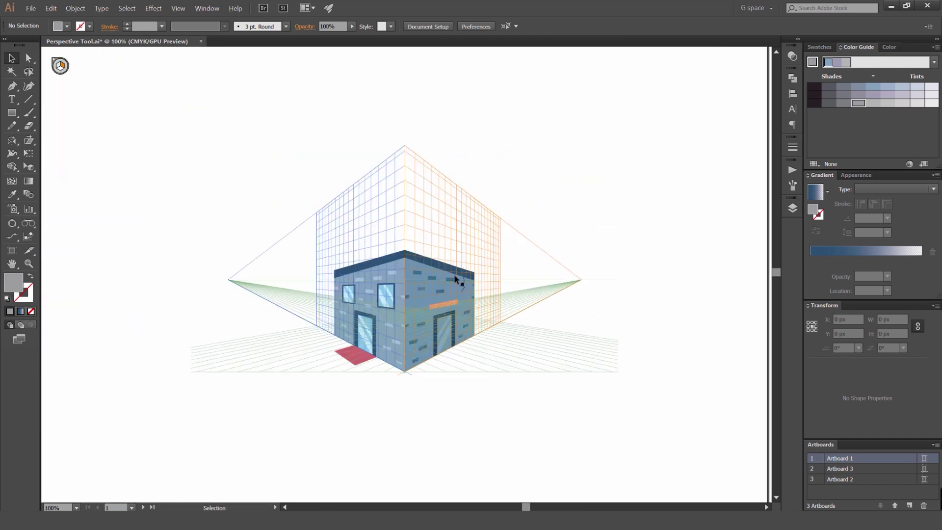
scroll(441, 245, down, 2)
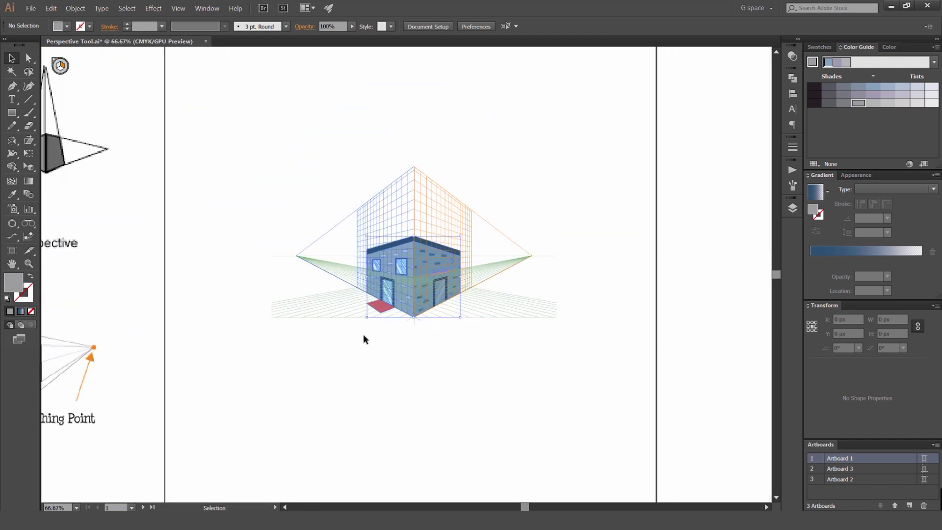
drag(362, 340, 364, 338)
key(Delete)
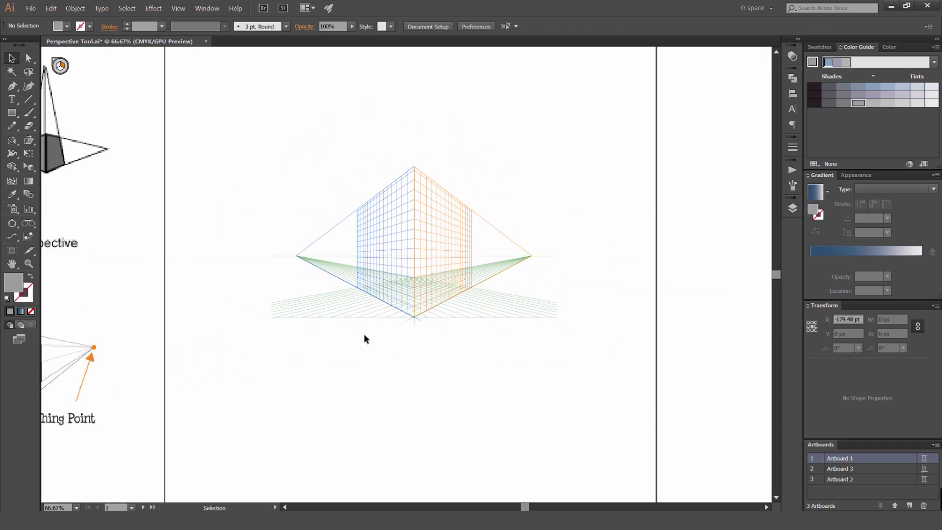
Step: Hide the perspective grid with its plane switching widget and return to the Selection tool
key(shift+p)
click(54, 61)
key(v)
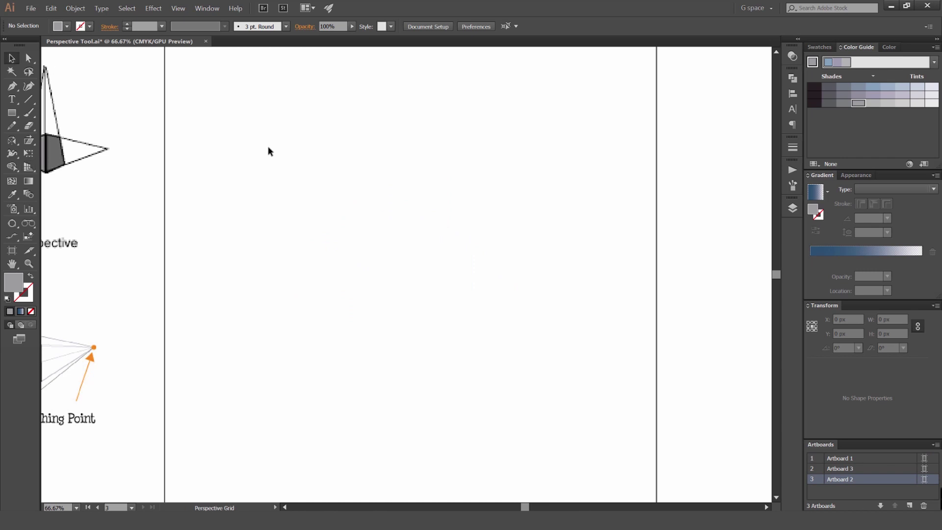
click(268, 146)
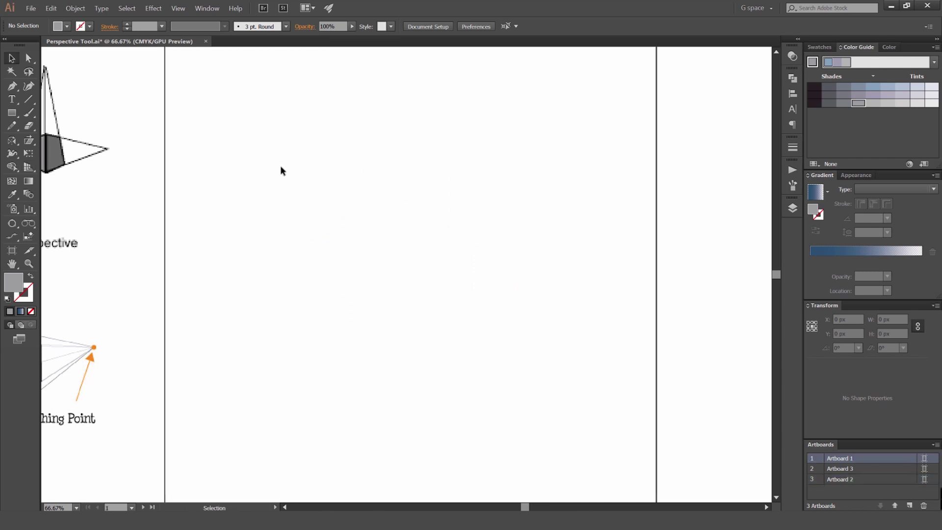
Step: Display the perspective grid again with the Perspective Grid tool, and return to the Selection tool
click(29, 168)
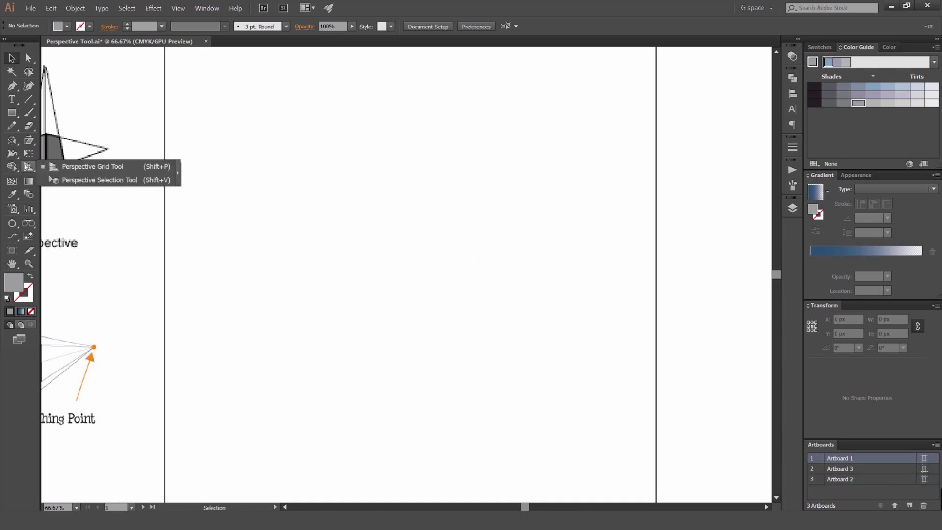
click(128, 168)
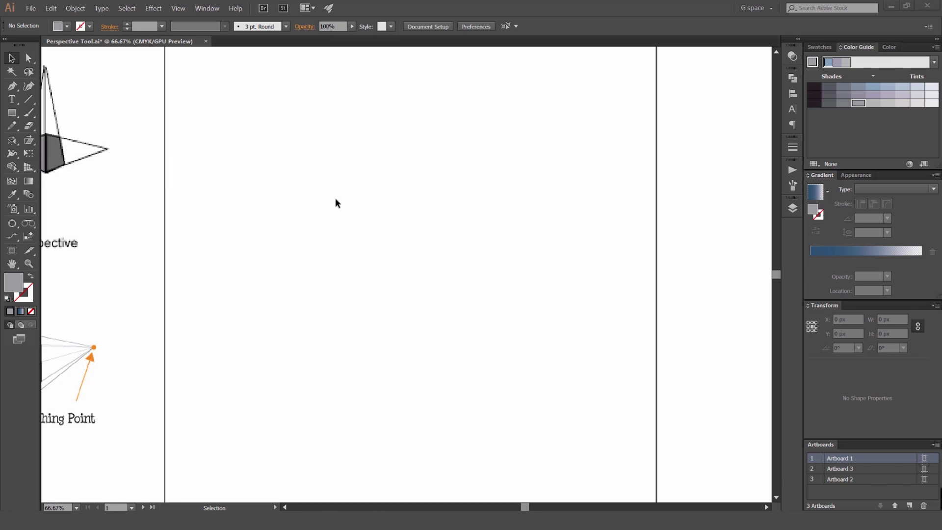
key(shift+p)
key(v)
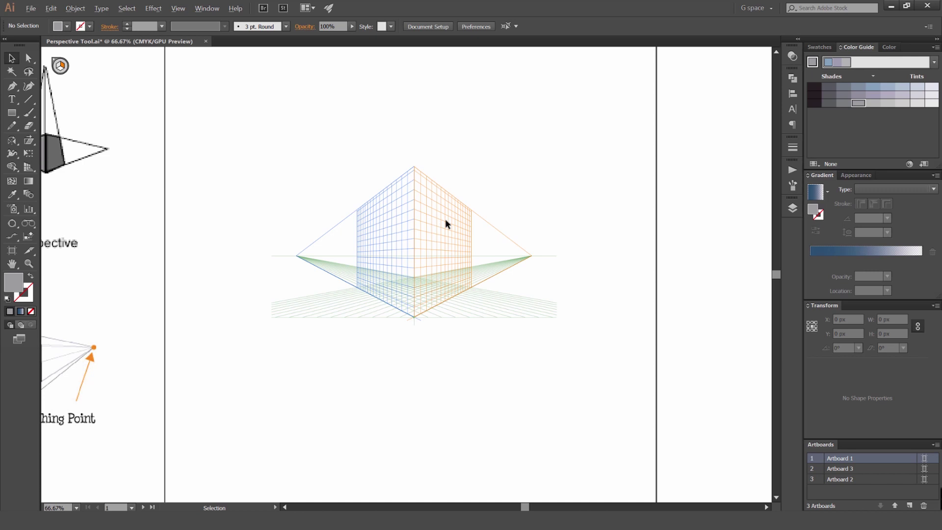
Step: Check the gridline spacing in the Guides & Grid preferences
scroll(435, 214, down, 1)
scroll(439, 214, up, 2)
mouse_move(467, 135)
mouse_down()
mouse_move(459, 153)
mouse_move(452, 125)
mouse_up()
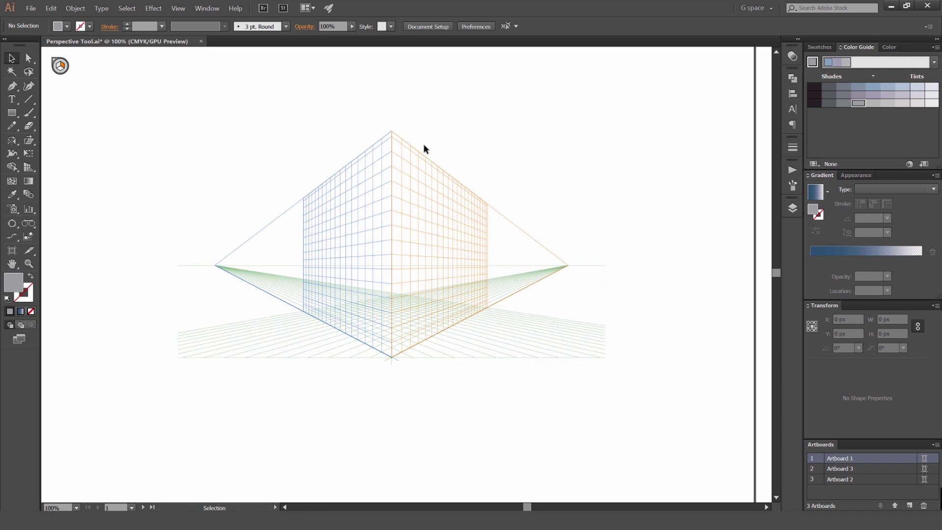
key(ctrl+k)
drag(526, 91, 439, 113)
click(382, 173)
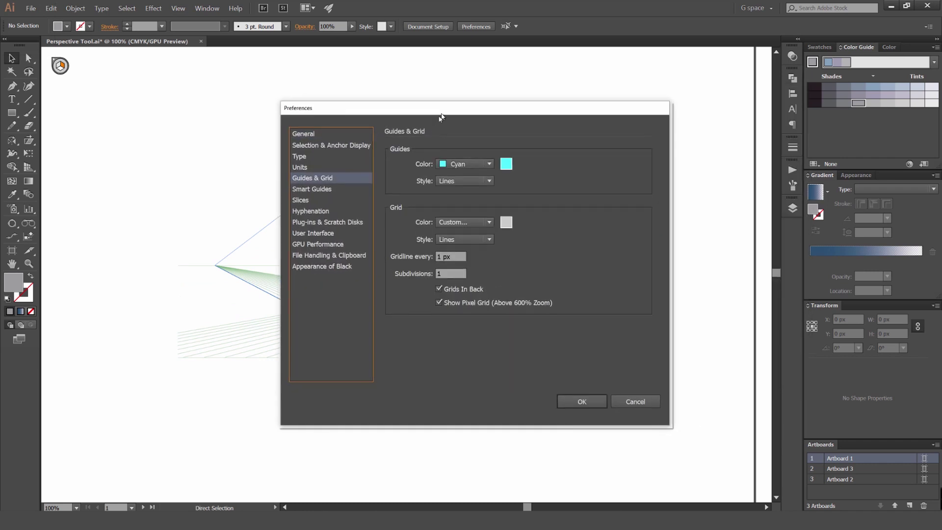
double_click(441, 256)
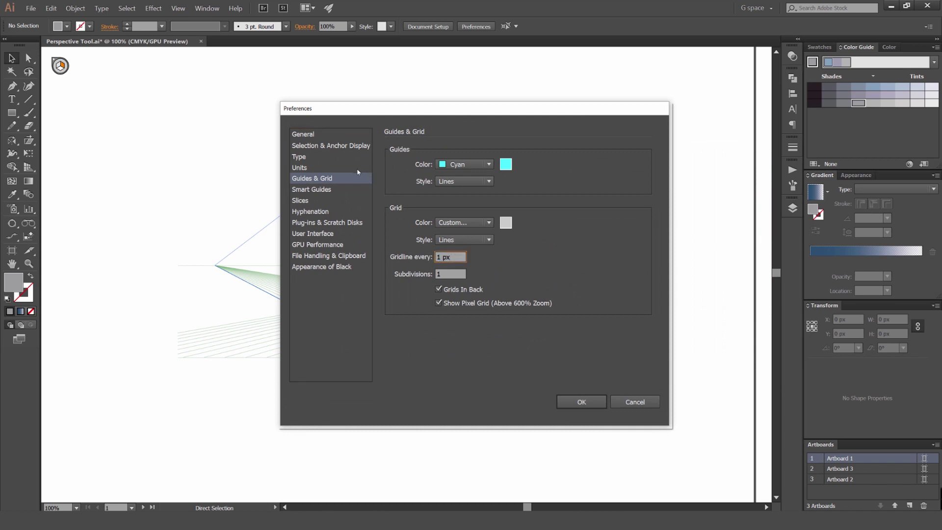
click(583, 405)
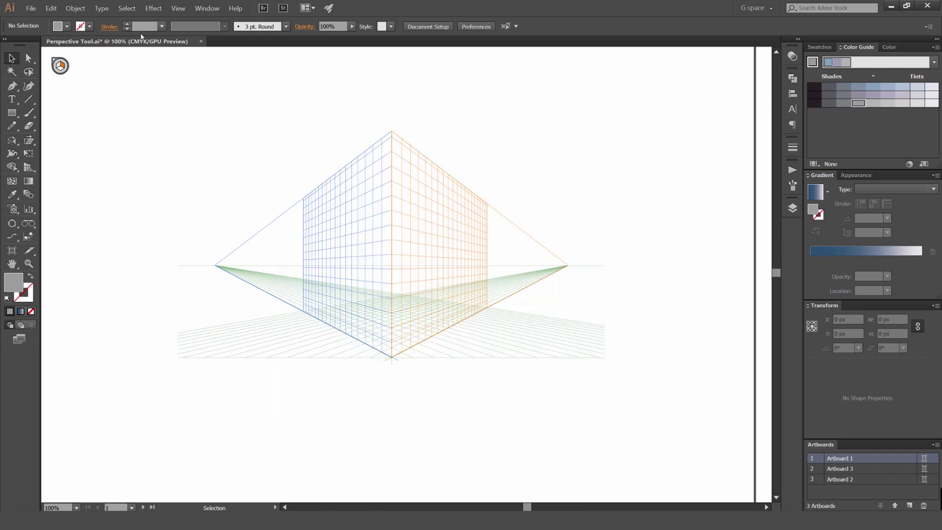
Step: Change the perspective grid to the one-point perspective normal view preset
click(178, 9)
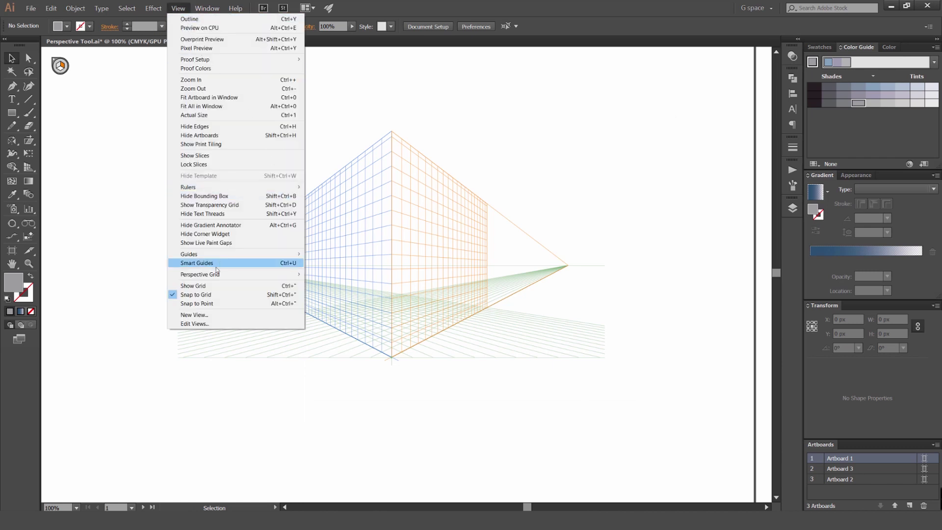
mouse_move(228, 278)
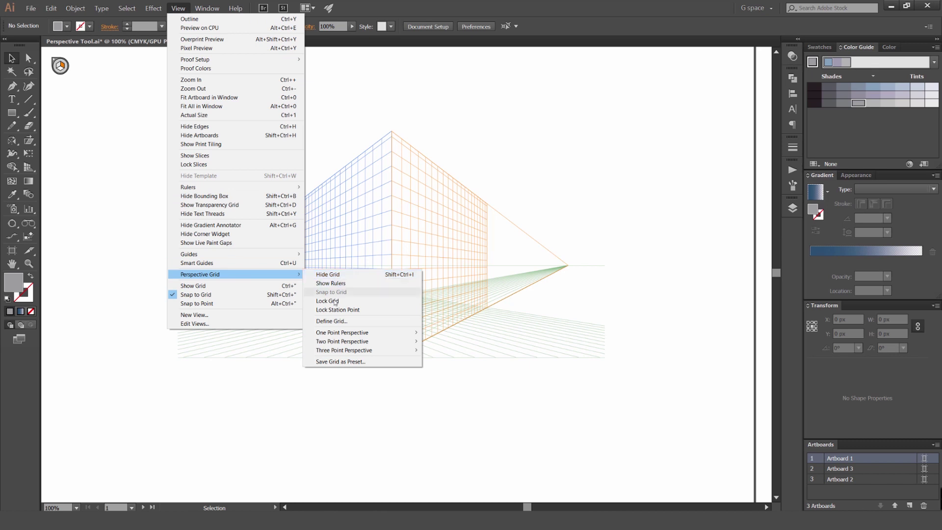
mouse_move(352, 332)
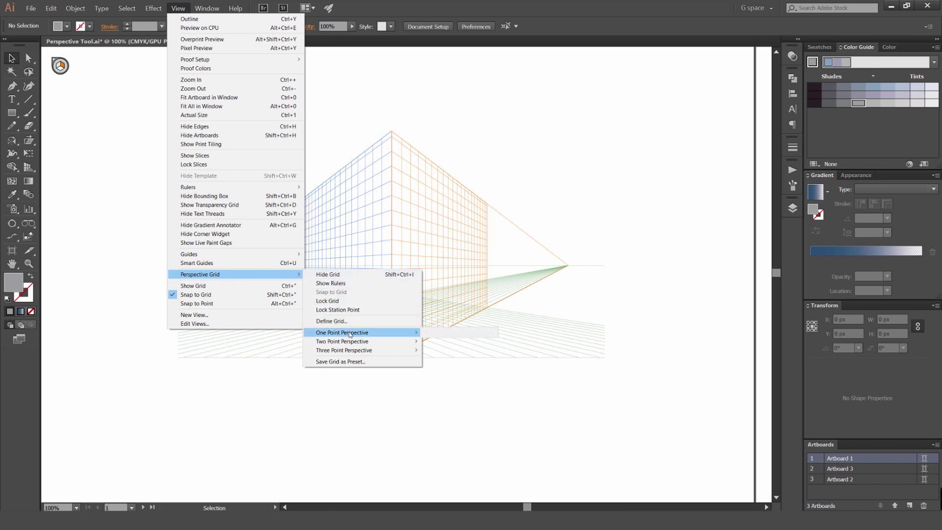
click(438, 333)
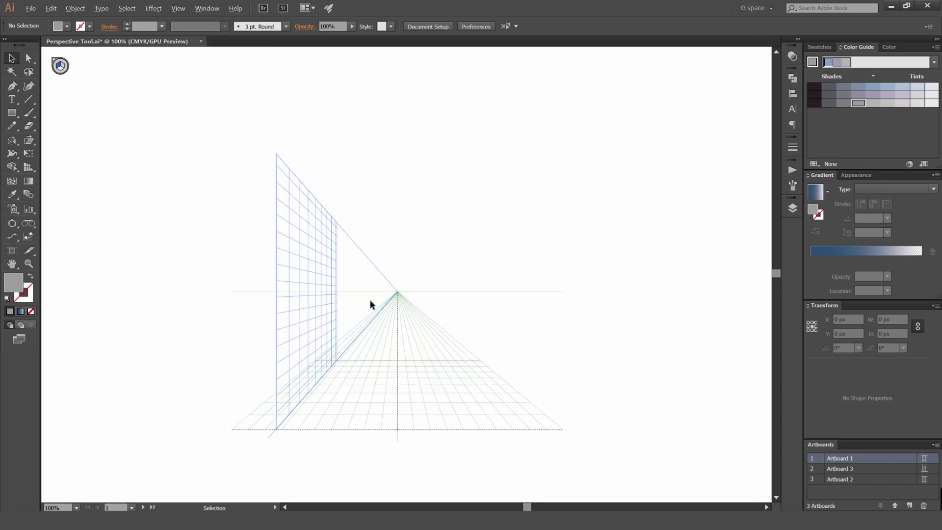
scroll(420, 292, down, 1)
drag(467, 299, 435, 292)
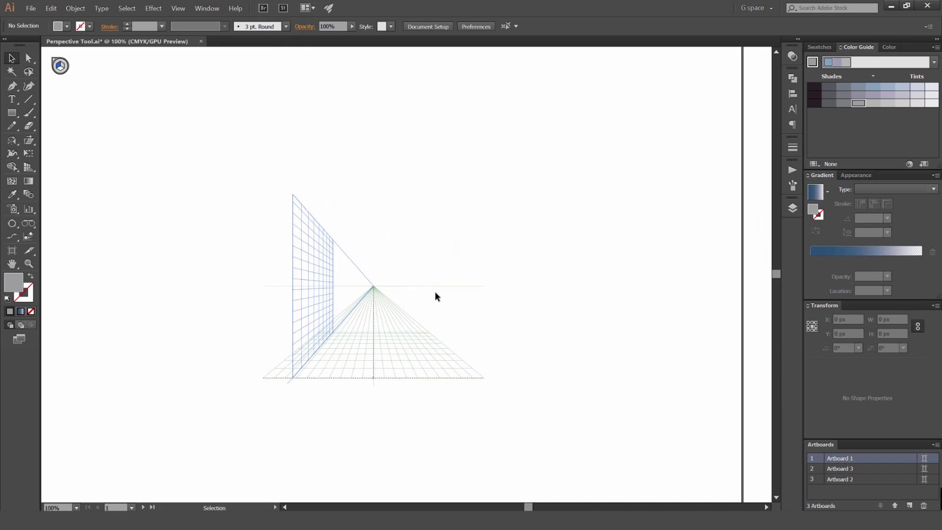
Step: Switch the perspective grid from one point to the two-point perspective normal view preset
click(178, 8)
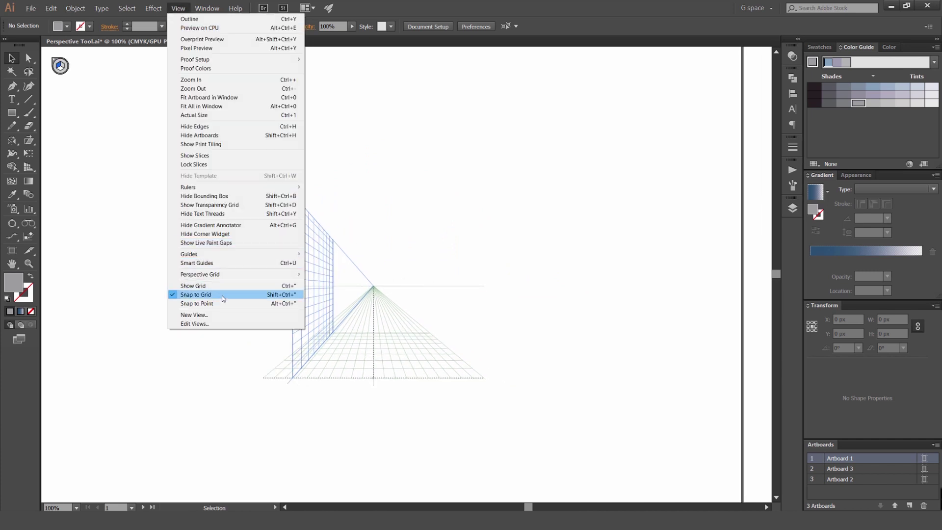
mouse_move(225, 275)
mouse_move(338, 343)
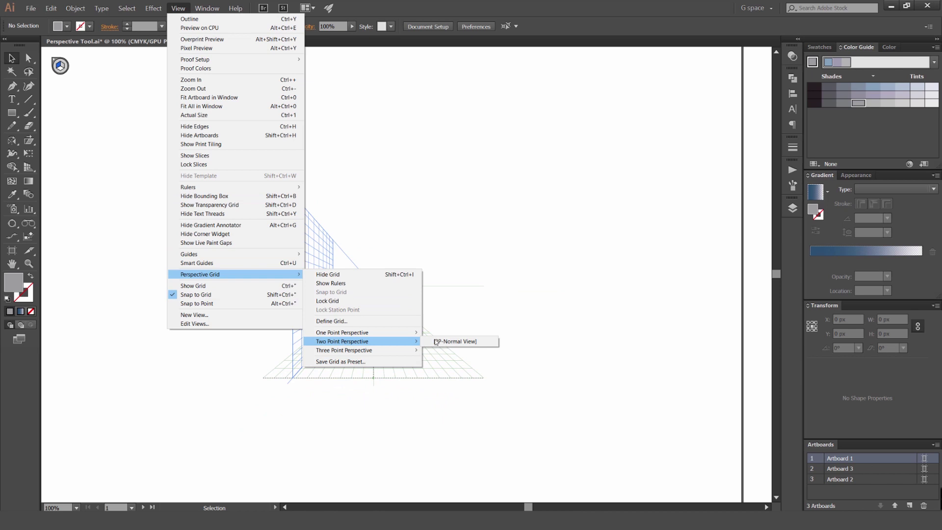
click(478, 342)
Step: Change the perspective grid to the three-point perspective preset and inspect its planes
click(178, 8)
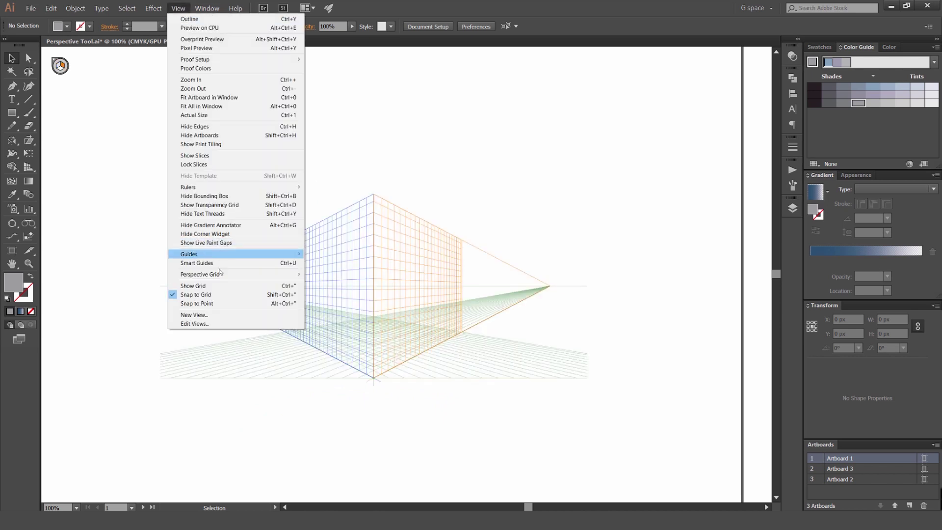
mouse_move(216, 275)
mouse_move(344, 351)
click(443, 351)
scroll(401, 288, down, 1)
drag(445, 369, 445, 246)
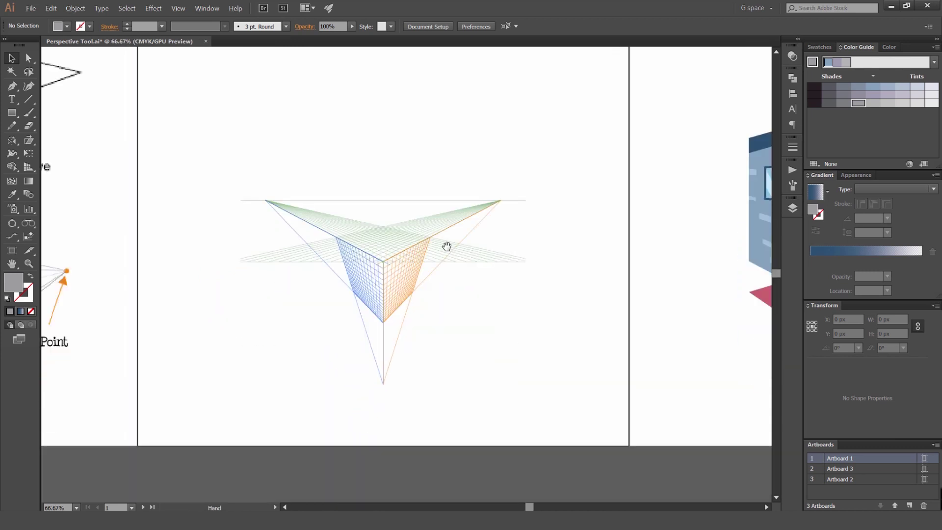
scroll(412, 249, up, 2)
scroll(320, 141, down, 1)
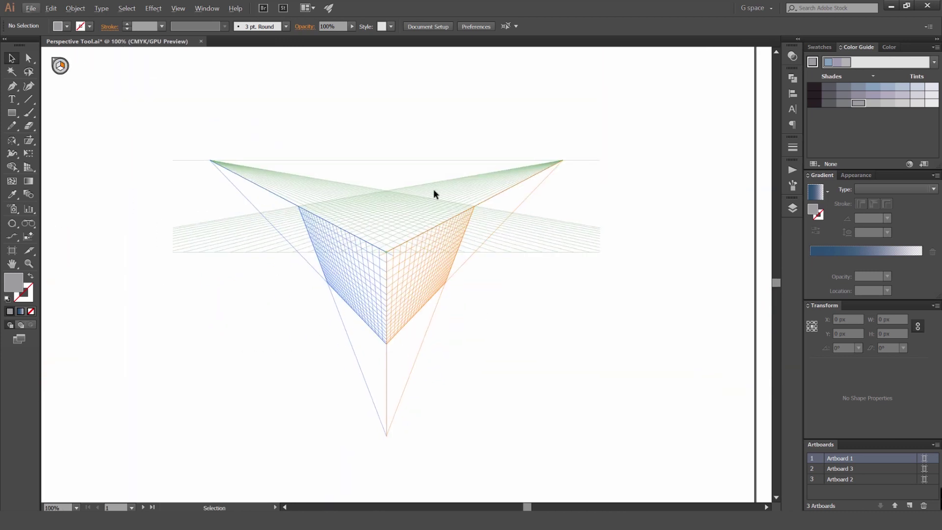
Step: Set the perspective grid back to the two-point perspective normal view preset
click(207, 8)
mouse_move(178, 8)
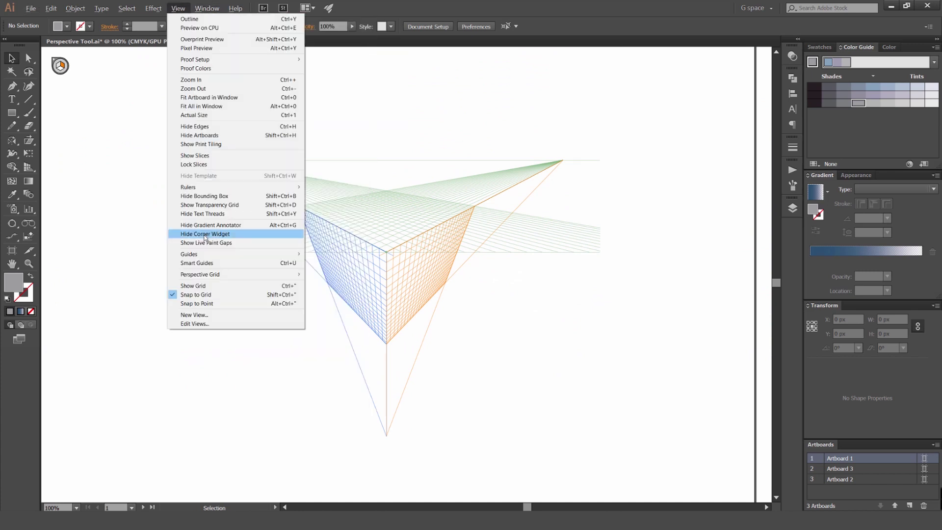
mouse_move(206, 274)
mouse_move(378, 341)
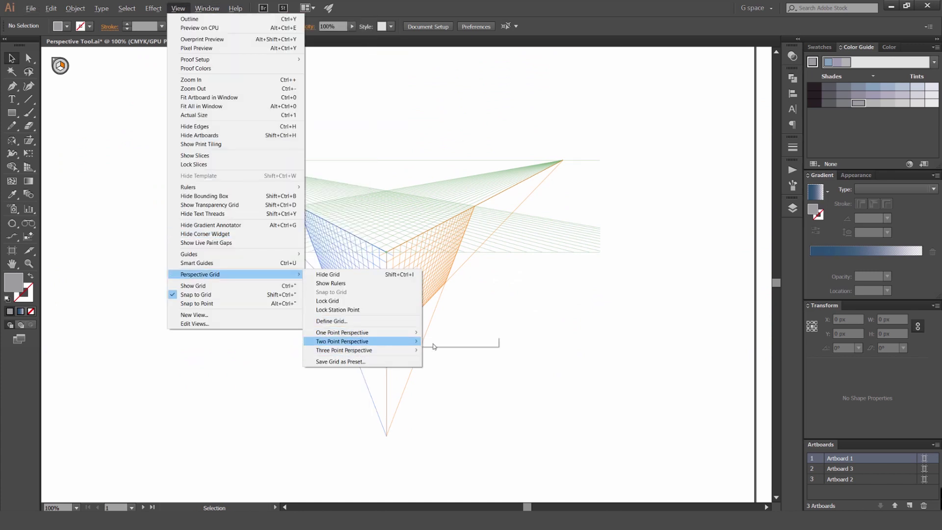
click(433, 346)
Step: Open the perspective grid definition and examine its preset, type, units, gridline spacing, viewing angle and grid colour options
click(178, 9)
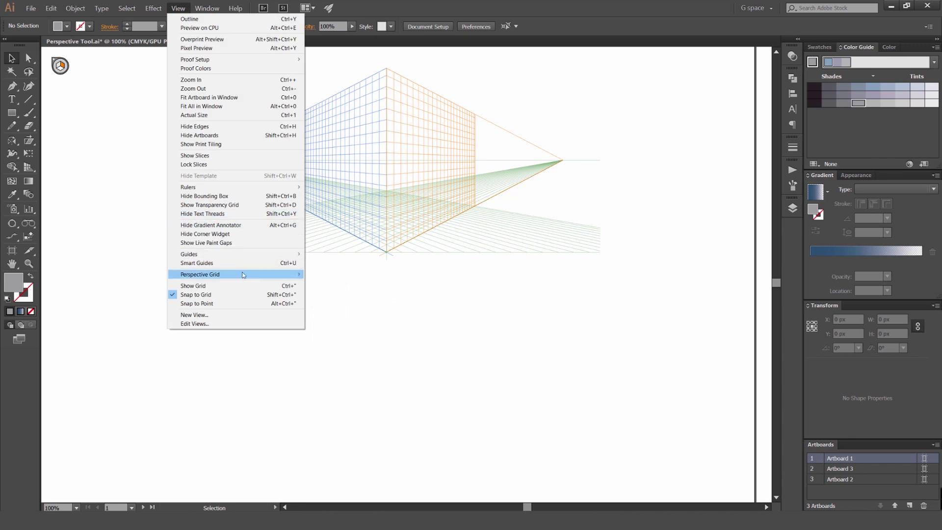
mouse_move(244, 275)
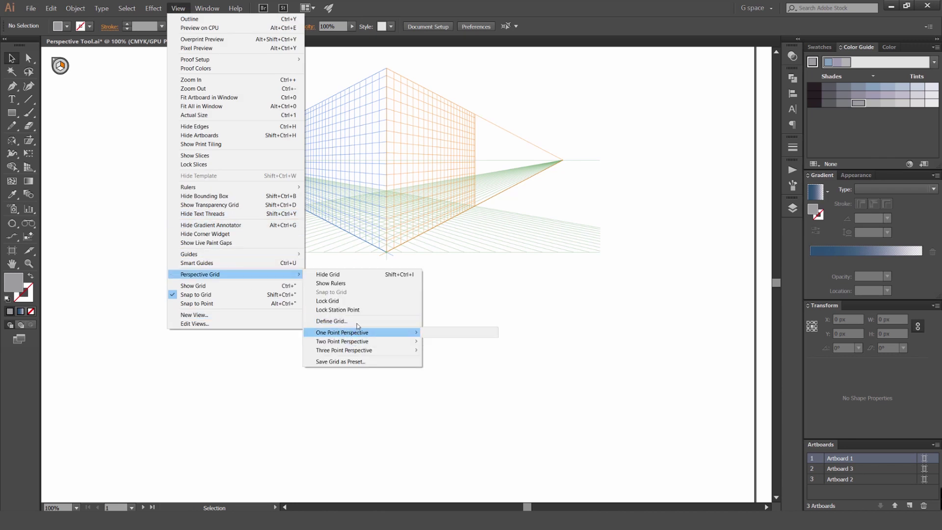
click(356, 321)
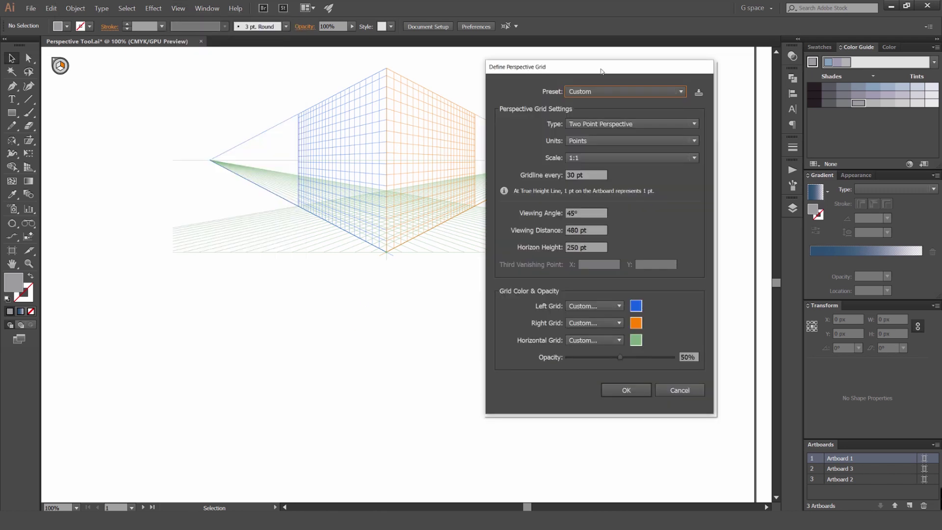
drag(601, 69, 600, 75)
click(594, 96)
click(595, 96)
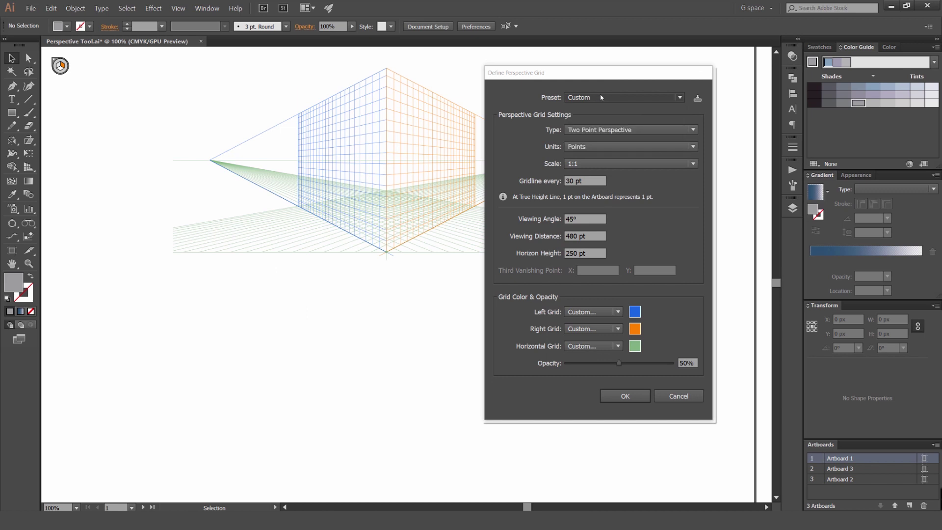
click(601, 128)
click(619, 129)
click(593, 147)
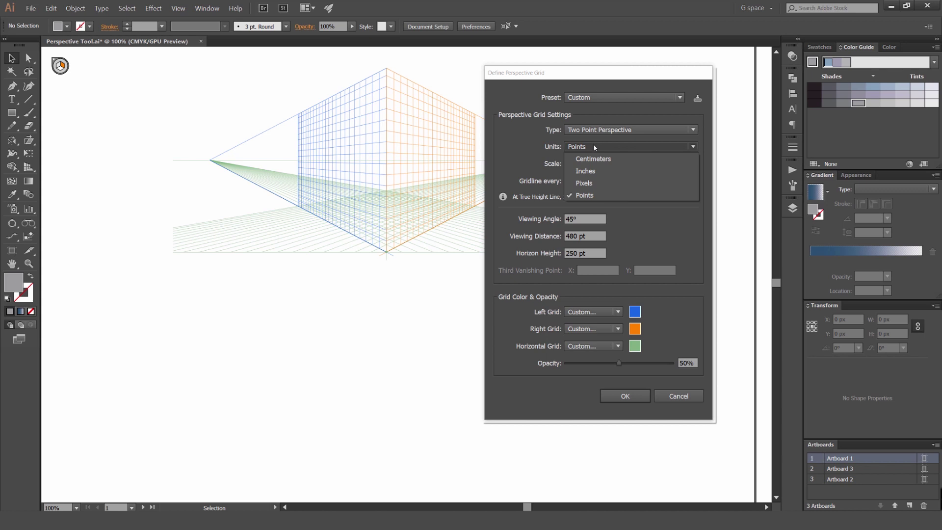
click(593, 143)
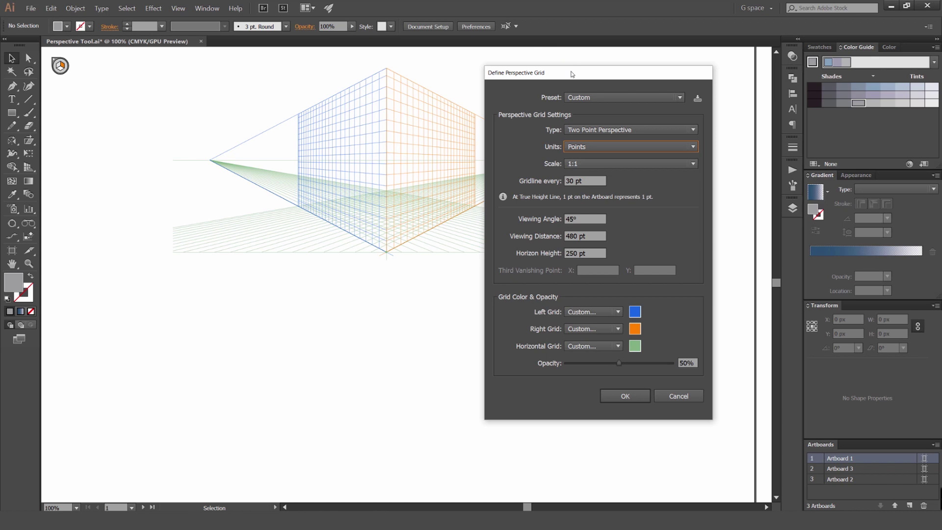
drag(571, 73, 561, 76)
drag(590, 184, 523, 178)
click(593, 184)
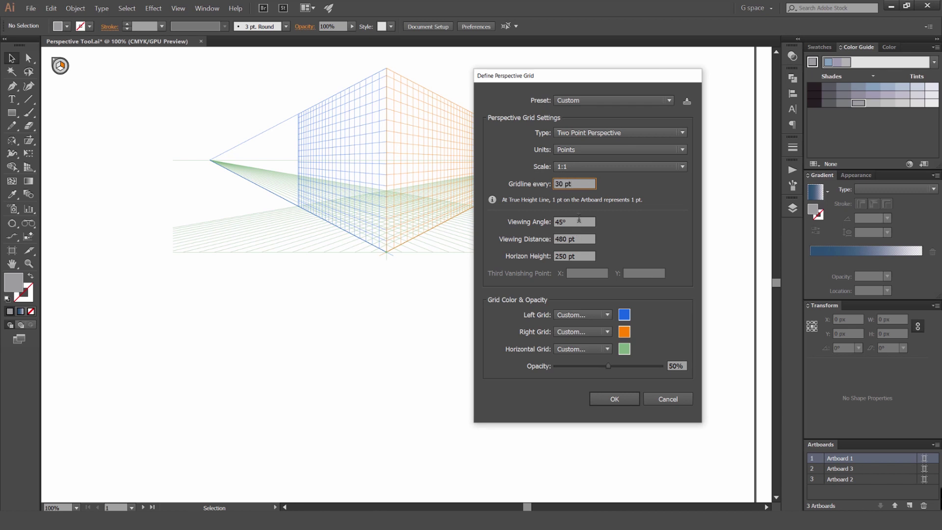
click(602, 316)
click(600, 314)
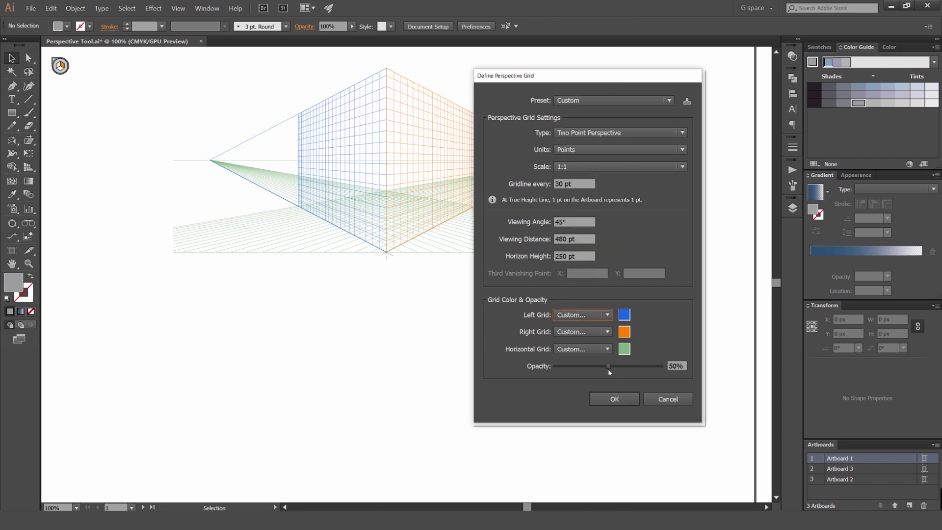
Step: Set the perspective grid's opacity to 40% and apply the grid definition
drag(680, 367, 661, 368)
text(40)
click(611, 400)
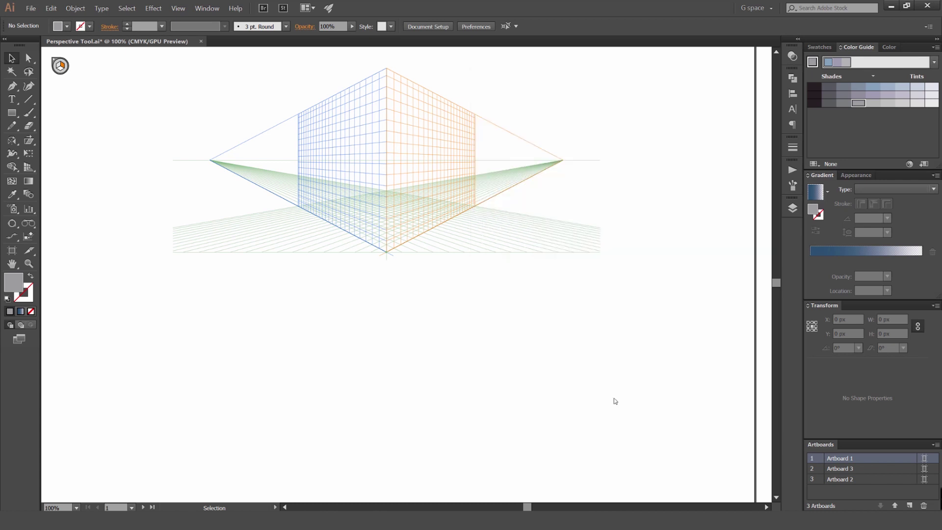
Step: Extend the perspective grid's vertical height upward with the Perspective Grid tool
drag(477, 90, 504, 131)
scroll(464, 135, up, 1)
drag(423, 164, 471, 192)
scroll(489, 154, down, 2)
scroll(500, 147, up, 1)
drag(493, 155, 470, 164)
key(shift+p)
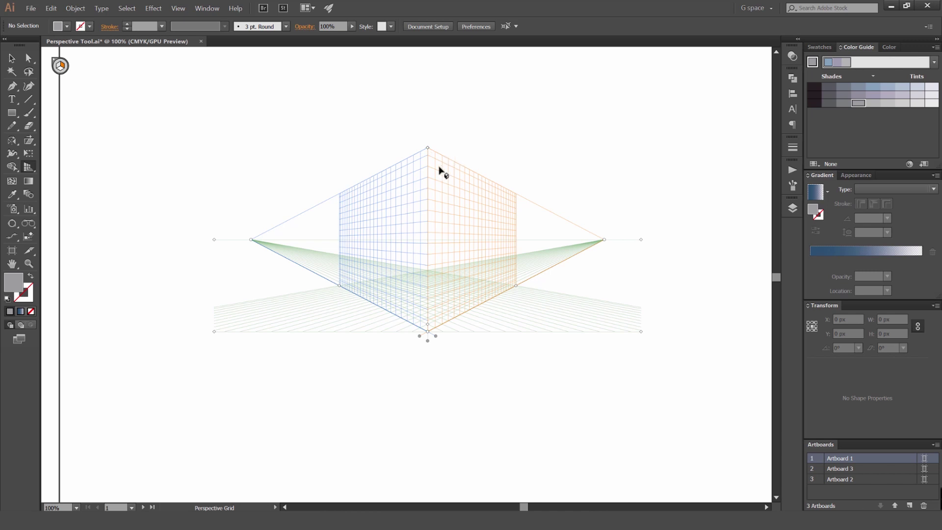
drag(467, 147, 449, 174)
drag(582, 196, 510, 173)
drag(328, 129, 321, 73)
Step: Spread the perspective grid's vanishing points farther apart along the horizon line
drag(393, 142, 439, 173)
drag(549, 246, 678, 246)
drag(197, 247, 283, 221)
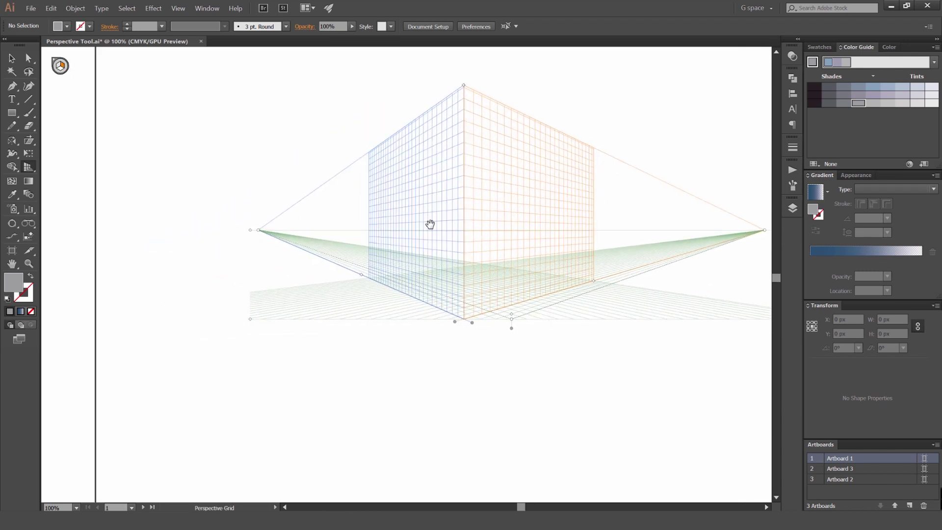
Step: Move the perspective grid's right vanishing point inward and lower the horizon line toward the ground
drag(430, 224, 309, 236)
drag(647, 244, 559, 242)
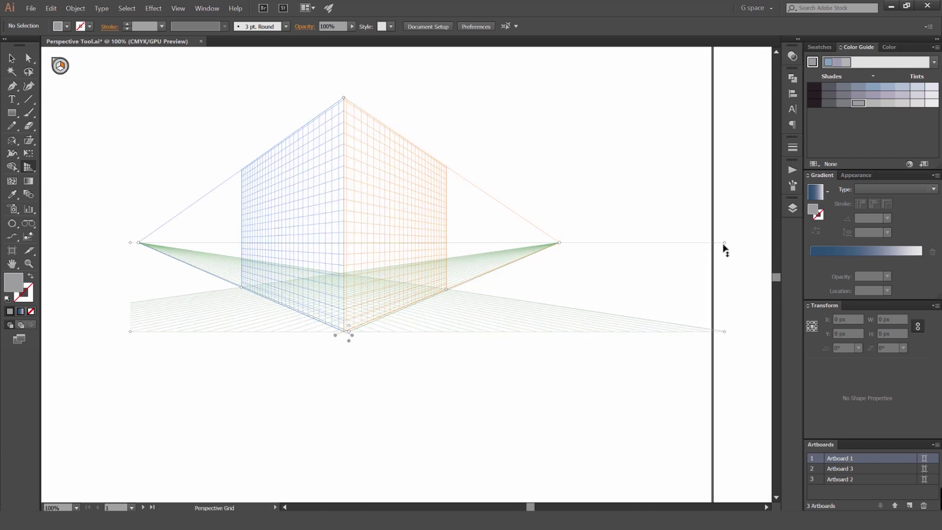
drag(725, 240, 704, 149)
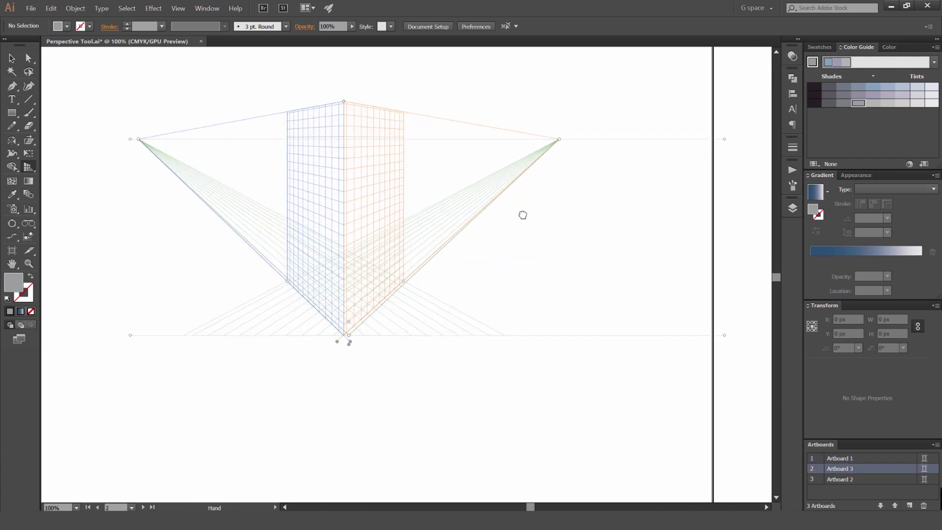
drag(511, 226, 492, 216)
drag(659, 210, 621, 307)
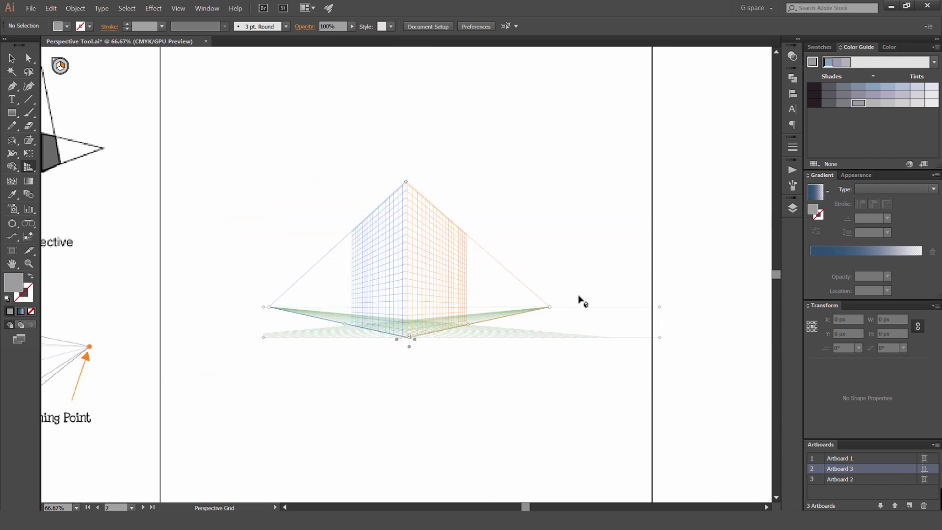
Step: Shift the right grid plane toward the left plane at the front corner and reposition the grid by its ground level
drag(426, 219, 445, 195)
scroll(361, 289, up, 1)
drag(458, 330, 451, 329)
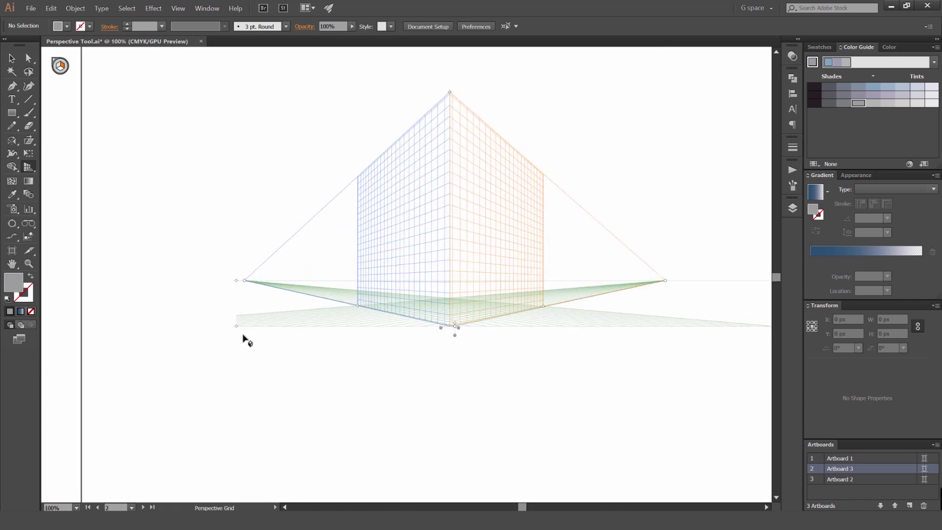
drag(234, 329, 240, 310)
scroll(246, 340, down, 1)
scroll(336, 318, up, 2)
scroll(445, 317, down, 1)
Step: Move the horizontal grid plane below the ground level with its plane control
drag(446, 317, 445, 505)
scroll(447, 497, down, 5)
drag(453, 462, 441, 421)
scroll(442, 361, down, 1)
drag(443, 363, 430, 288)
key(ctrl+z)
key(ctrl+plus)
drag(431, 248, 451, 323)
scroll(477, 336, up, 3)
scroll(492, 317, down, 3)
Step: Try to shift a grid plane sideways and undo the last grid changes
drag(393, 321, 427, 328)
key(ctrl+z)
key(ctrl+z)
key(ctrl+z)
key(ctrl+z)
Step: Extend the right grid plane's extent farther toward its vanishing point
drag(532, 272, 581, 319)
drag(554, 322, 603, 307)
scroll(643, 280, up, 1)
drag(626, 278, 548, 322)
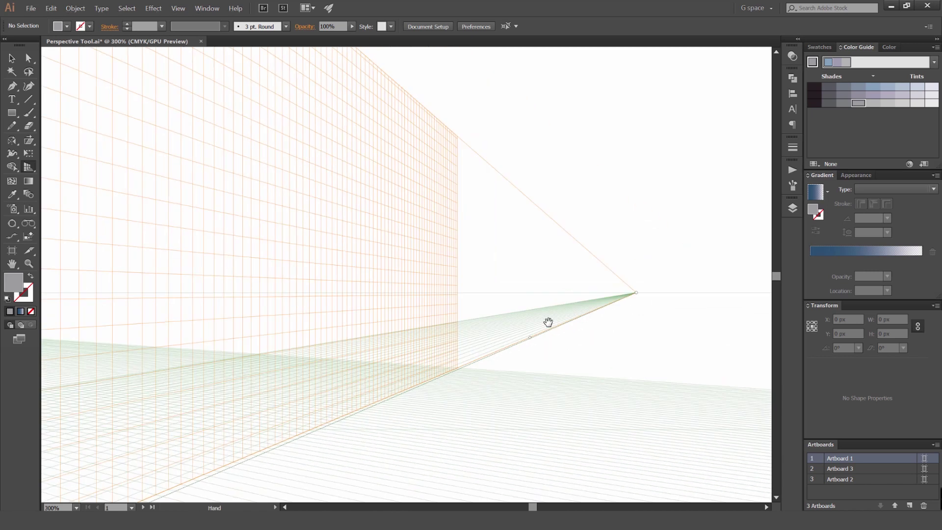
Step: Examine the perspective grid's line density and extent near the vanishing point at several magnifications
scroll(548, 322, up, 2)
scroll(417, 260, down, 4)
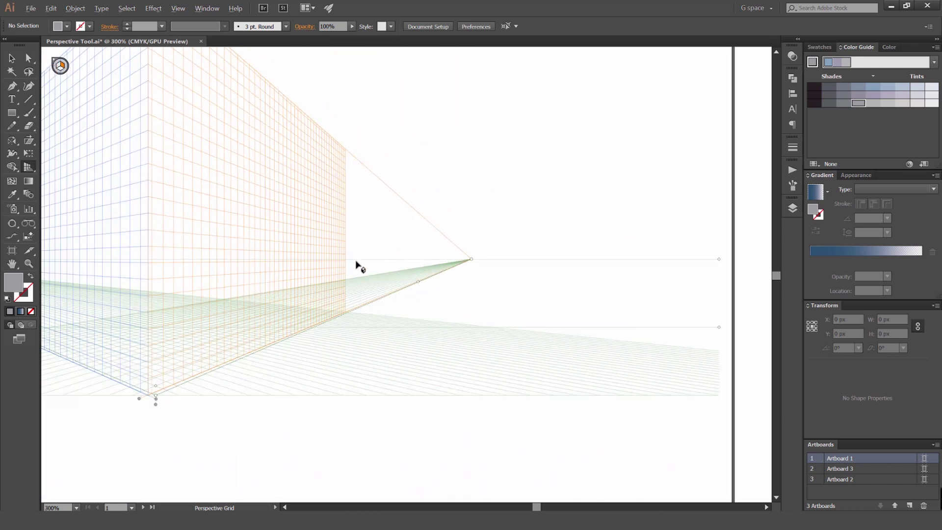
scroll(527, 265, up, 4)
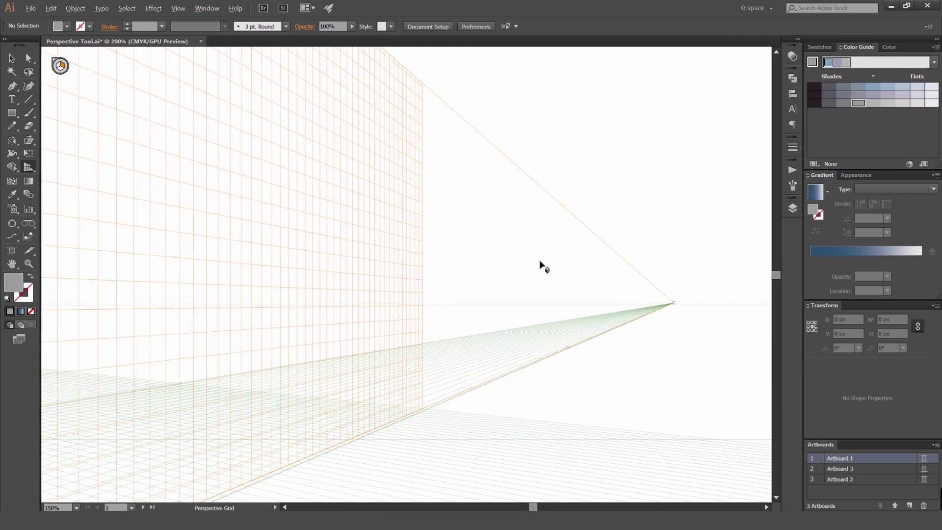
scroll(544, 311, down, 1)
scroll(638, 325, down, 4)
drag(540, 275, 558, 256)
drag(477, 274, 407, 265)
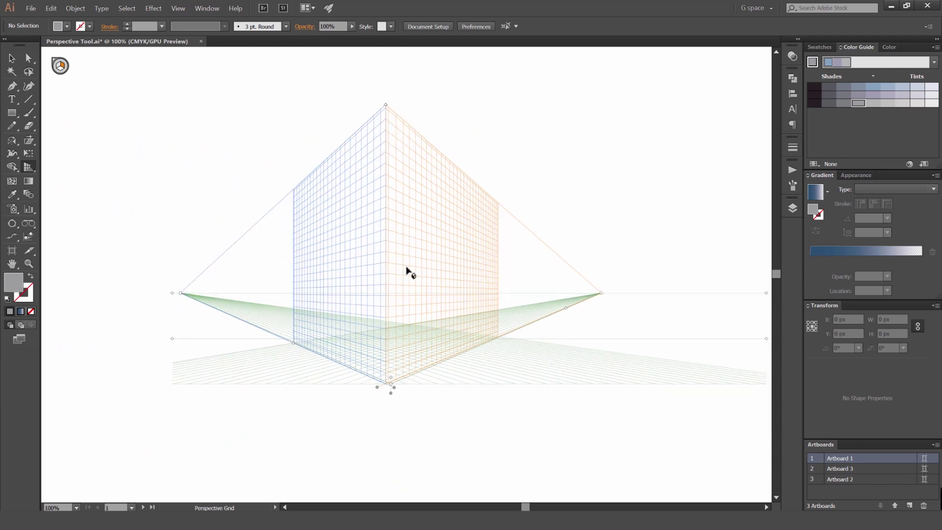
scroll(403, 266, down, 1)
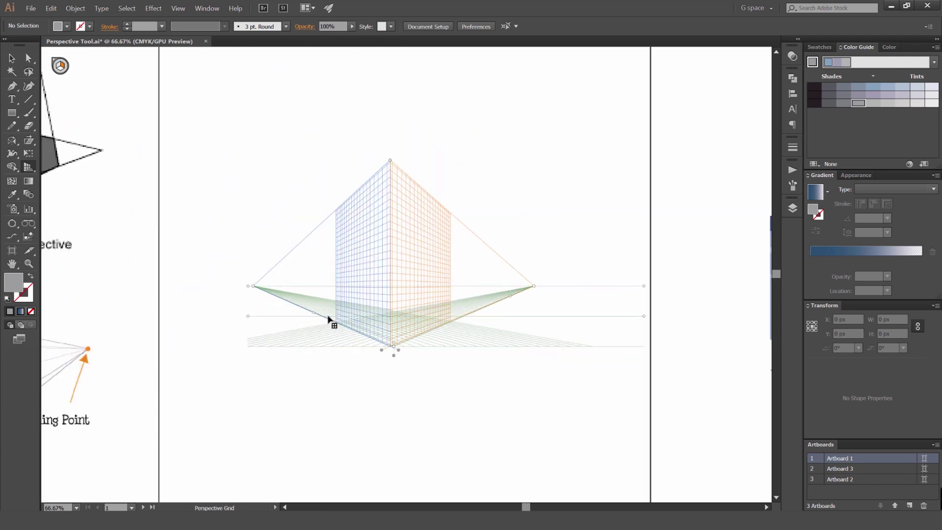
key(v)
drag(460, 173, 509, 174)
scroll(461, 203, up, 1)
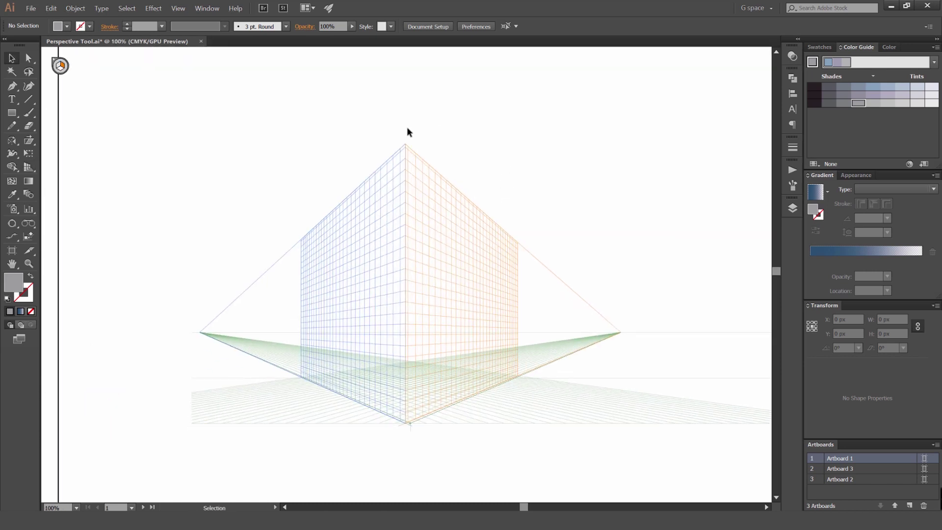
scroll(560, 164, down, 1)
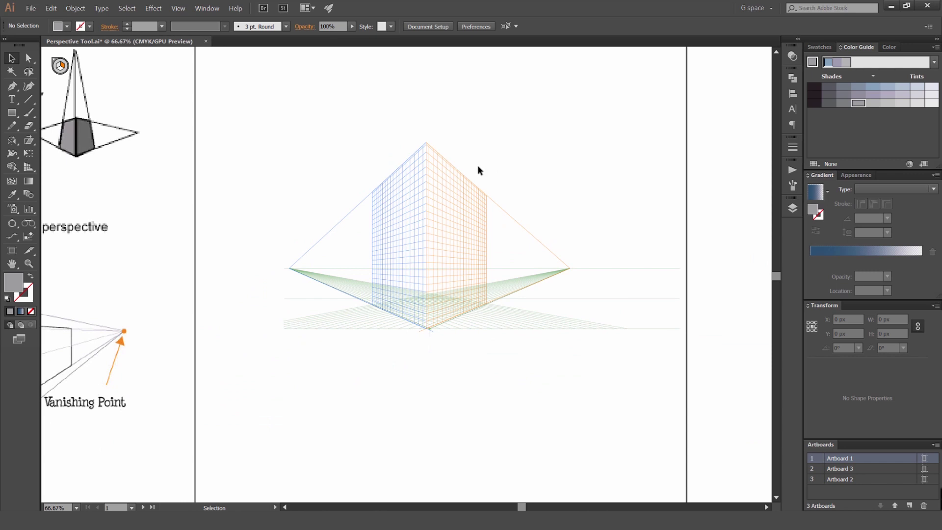
Step: Lock the perspective grid's station point
click(207, 9)
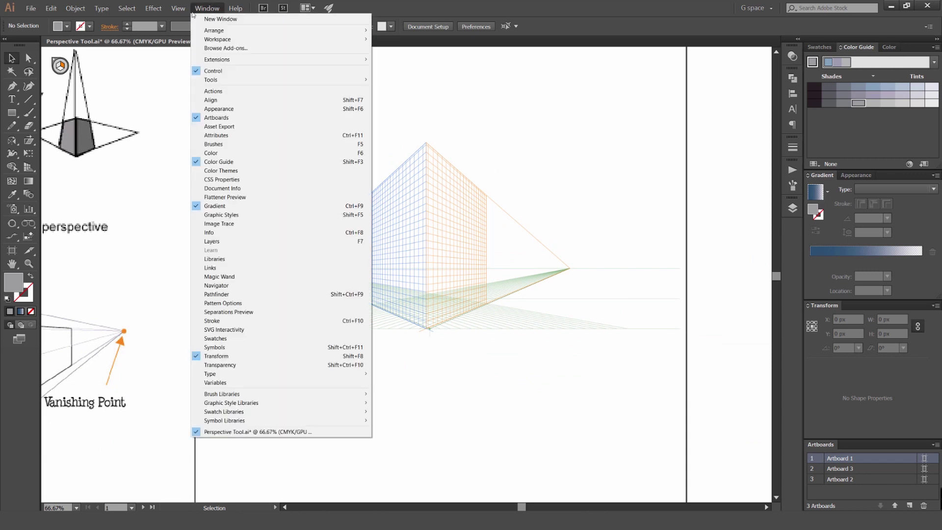
mouse_move(183, 9)
mouse_move(244, 276)
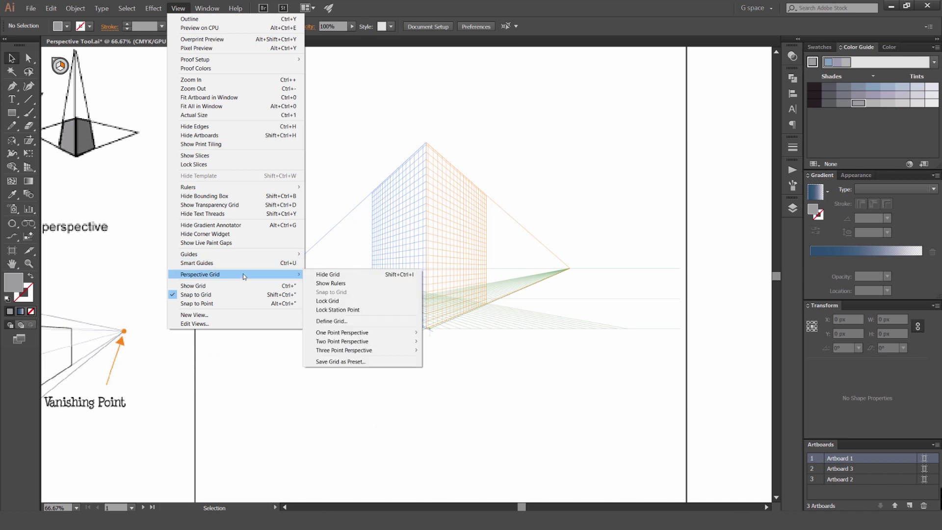
click(347, 310)
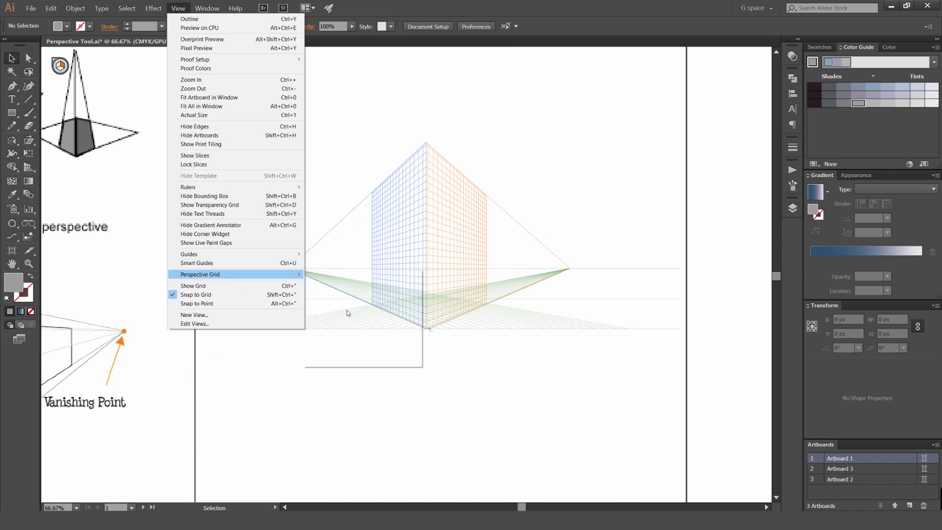
Step: Try moving the right vanishing point inward with the station point locked
scroll(573, 273, up, 1)
key(shift+p)
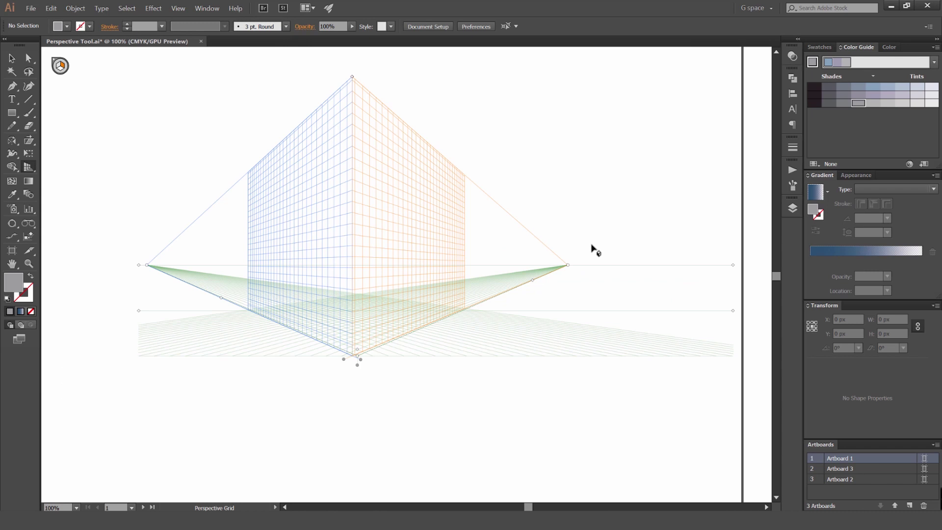
drag(569, 265, 495, 261)
mouse_move(507, 275)
mouse_down()
mouse_move(737, 269)
mouse_move(638, 280)
mouse_move(499, 278)
mouse_up()
scroll(689, 270, down, 2)
scroll(637, 280, up, 1)
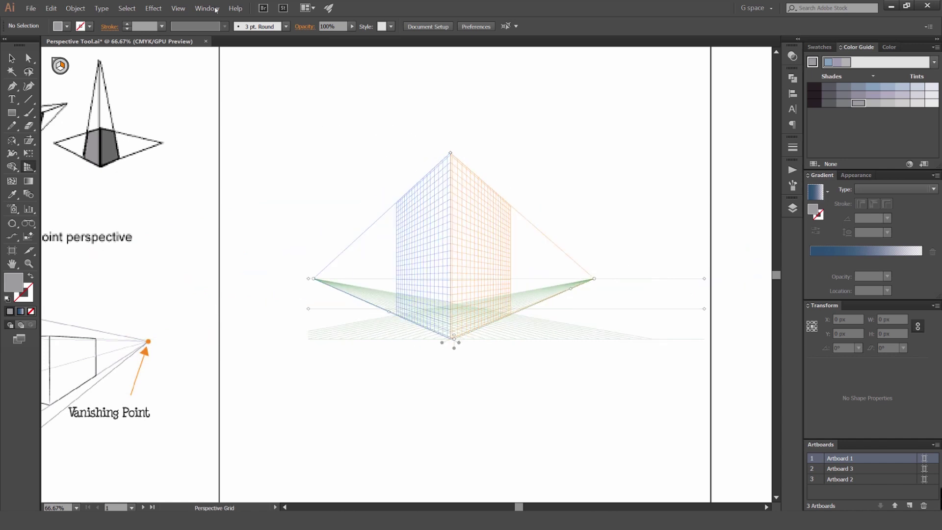
Step: Unlock the perspective grid's station point
click(178, 8)
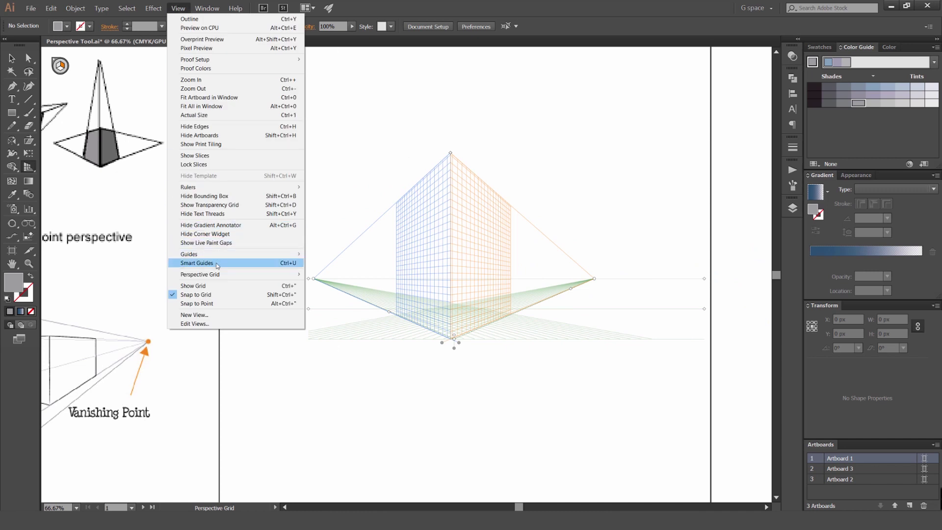
mouse_move(219, 275)
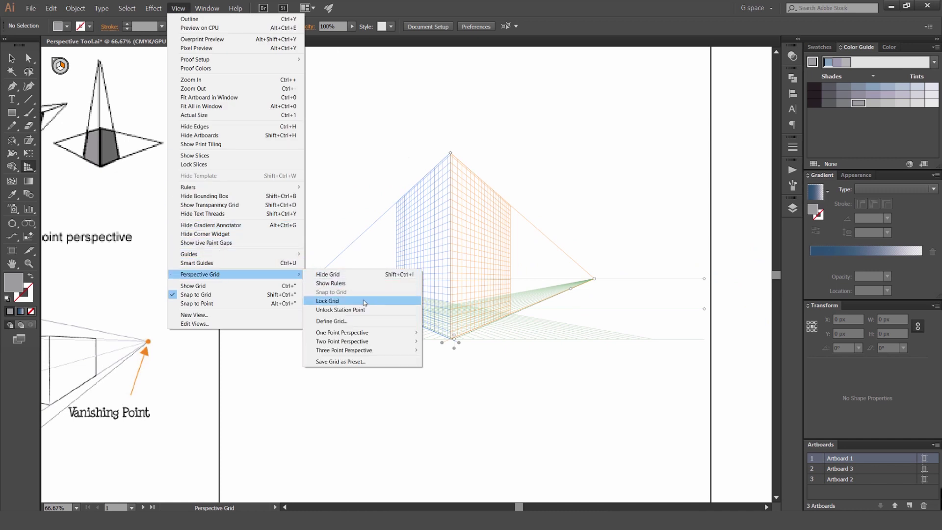
click(361, 309)
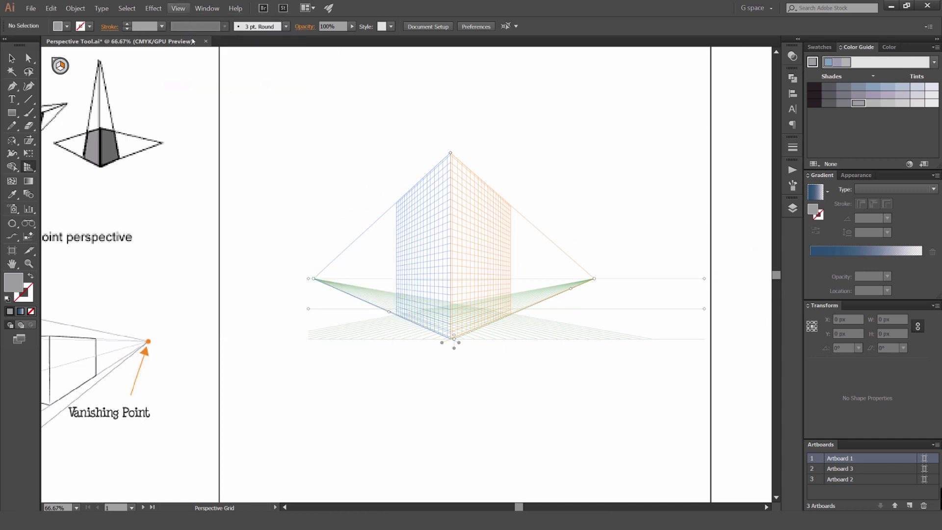
Step: Show the perspective grid's rulers and examine the markings along the front vertical edge
click(178, 9)
mouse_move(211, 276)
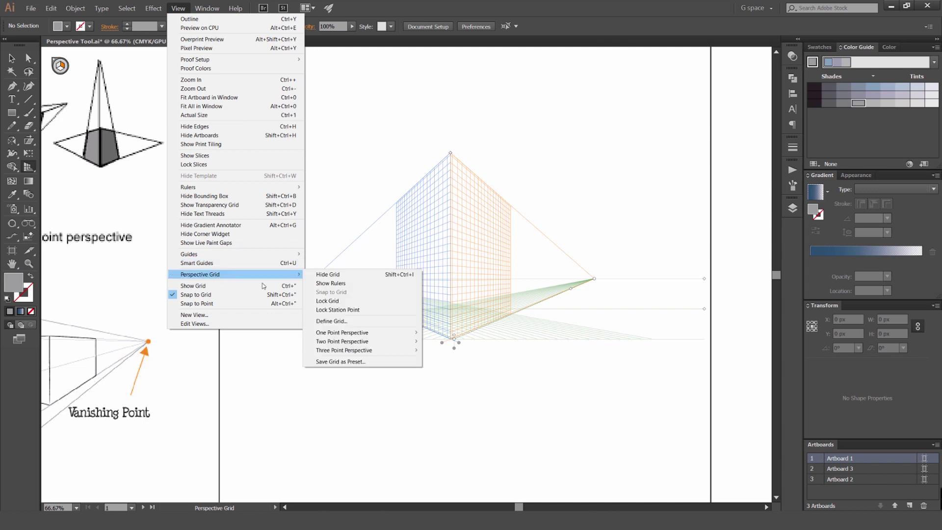
click(354, 284)
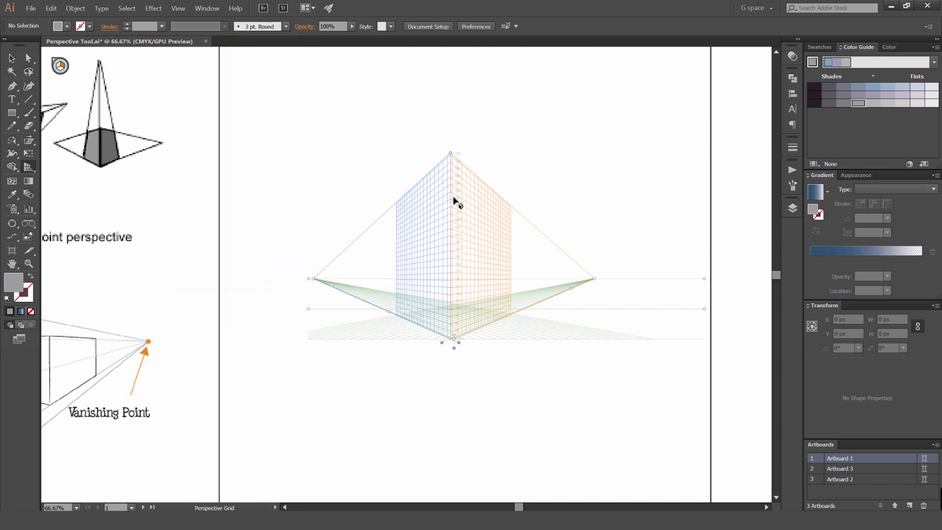
scroll(453, 160, up, 3)
drag(467, 343, 425, 206)
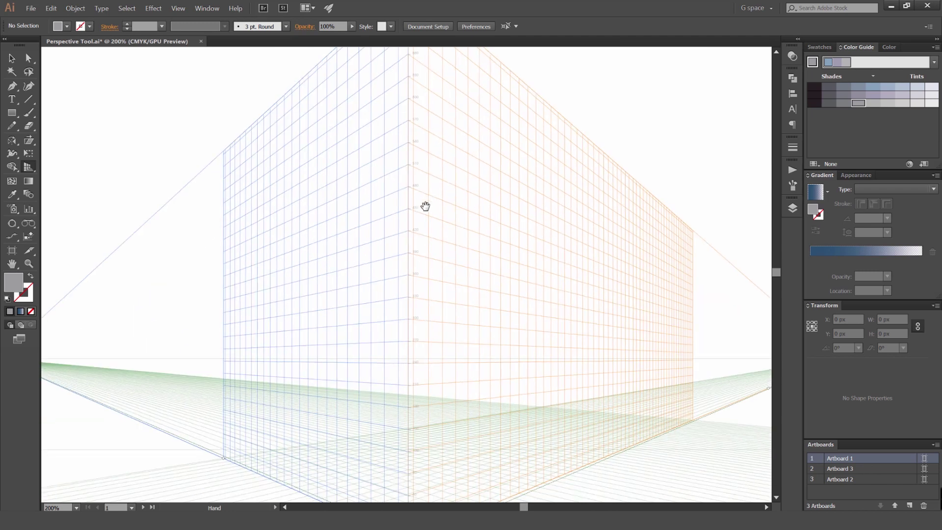
scroll(456, 233, down, 1)
drag(465, 239, 451, 258)
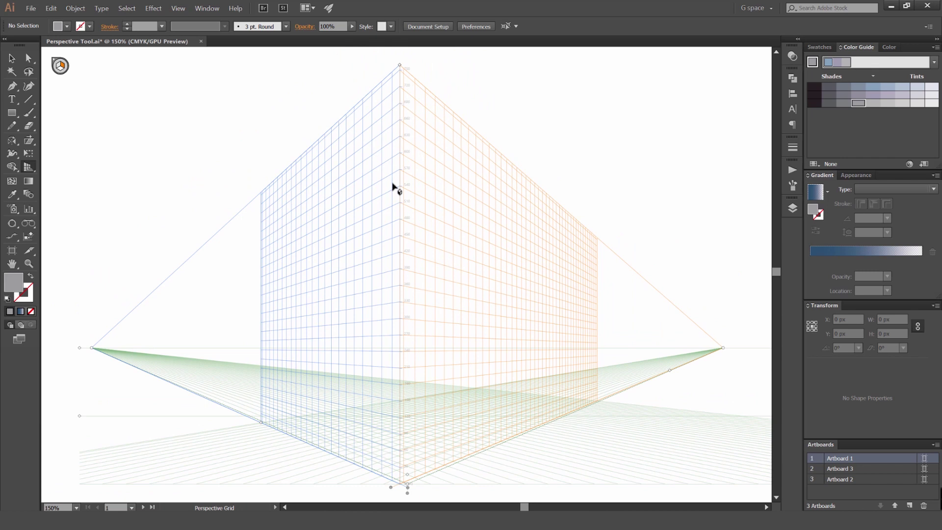
scroll(396, 187, down, 1)
drag(460, 292, 446, 258)
Step: Hide the perspective grid's rulers
click(178, 8)
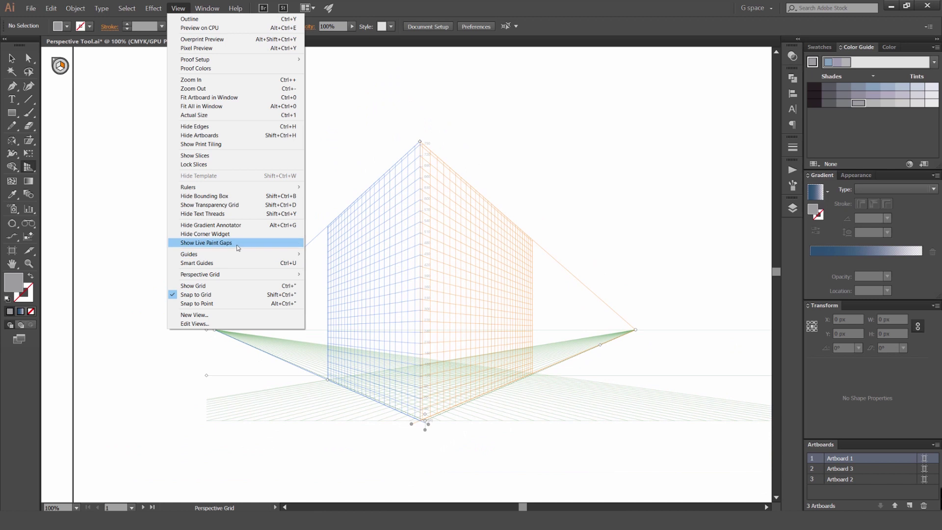
mouse_move(216, 274)
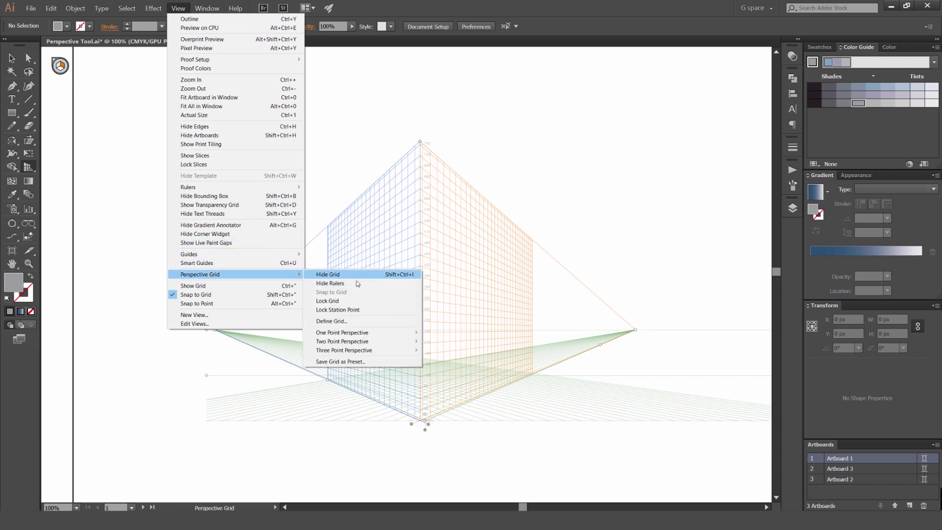
click(353, 284)
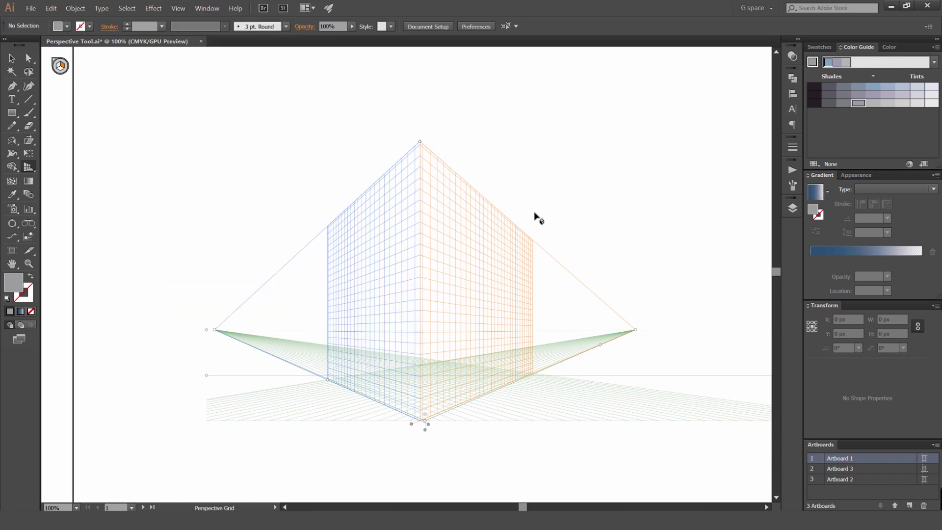
click(178, 8)
mouse_move(231, 274)
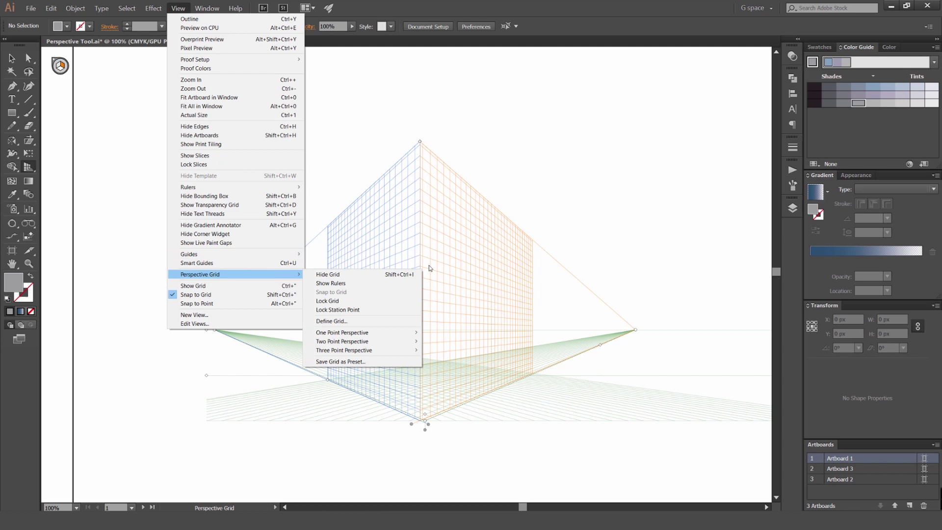
click(447, 263)
drag(594, 342, 557, 311)
key(v)
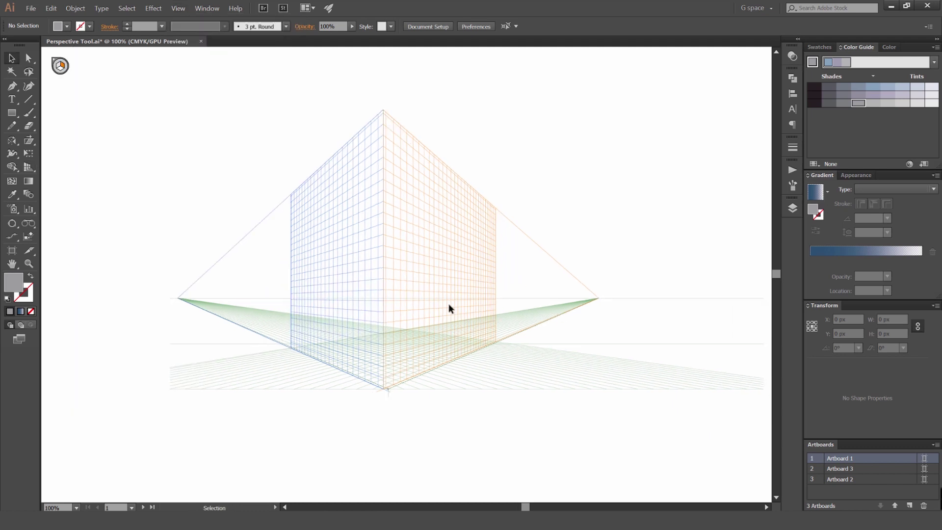
key(ctrl+minus)
key(m)
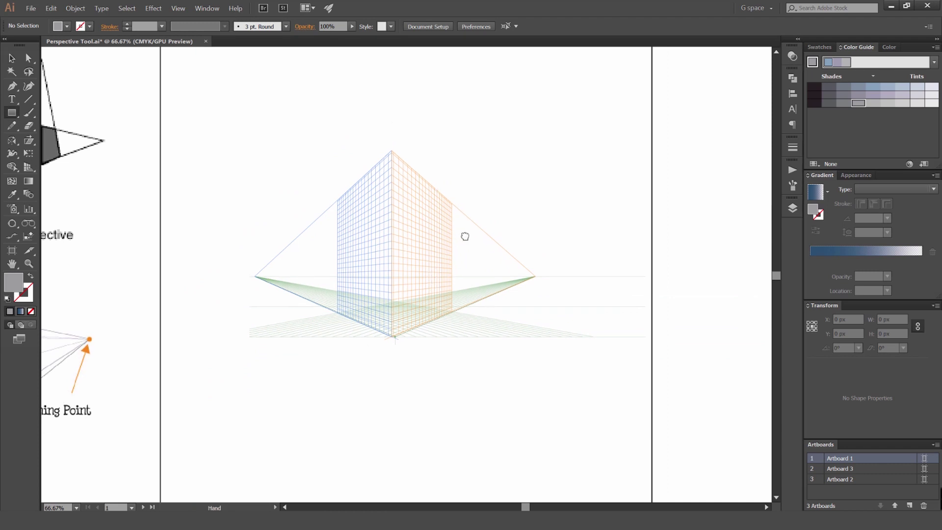
drag(465, 236, 468, 266)
key(v)
scroll(387, 225, up, 1)
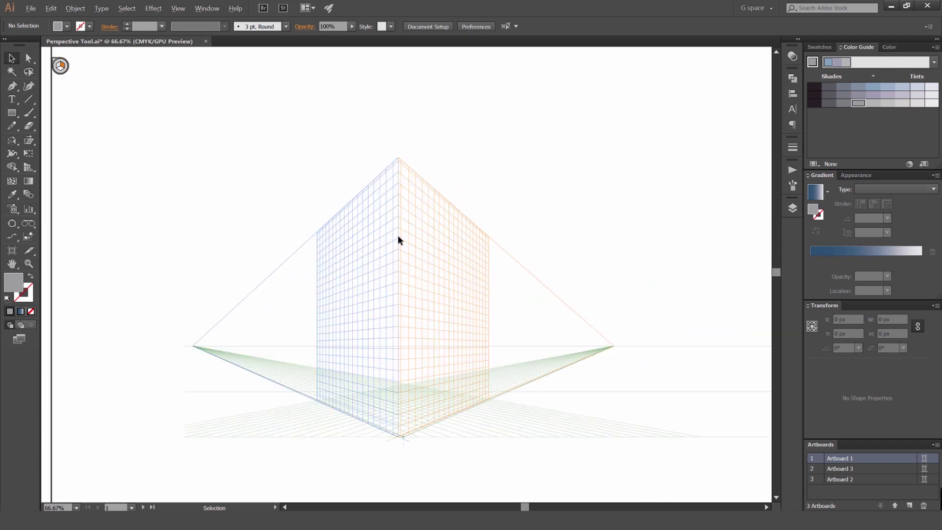
drag(402, 281, 398, 272)
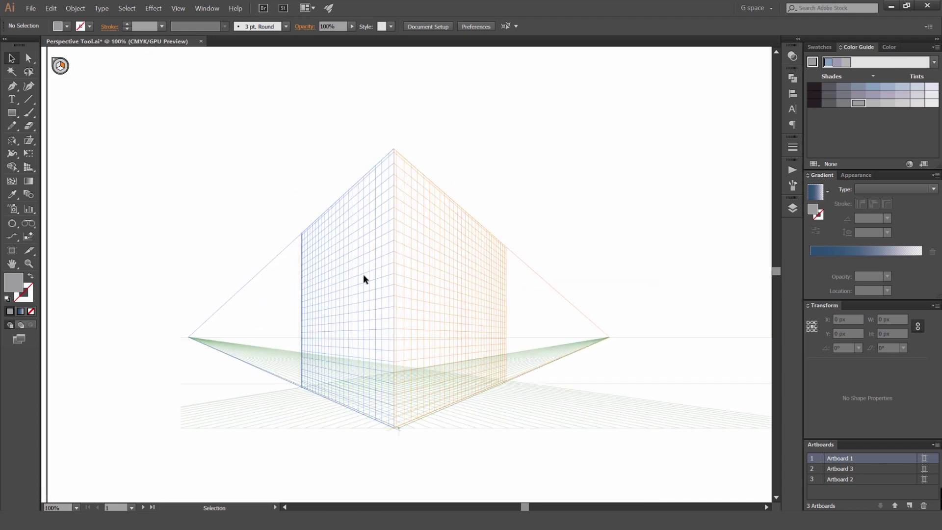
Step: Activate the Perspective Selection tool for working with the grid planes
key(shift+v)
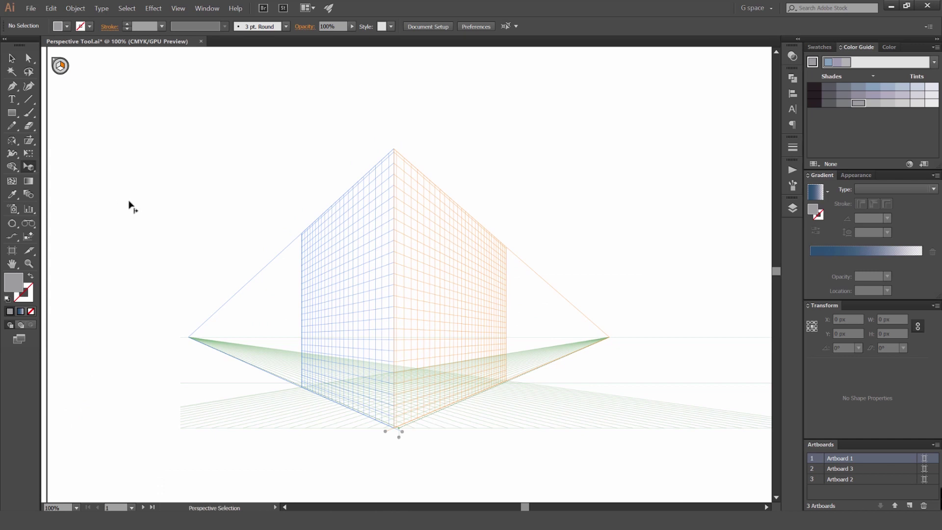
drag(29, 166, 94, 166)
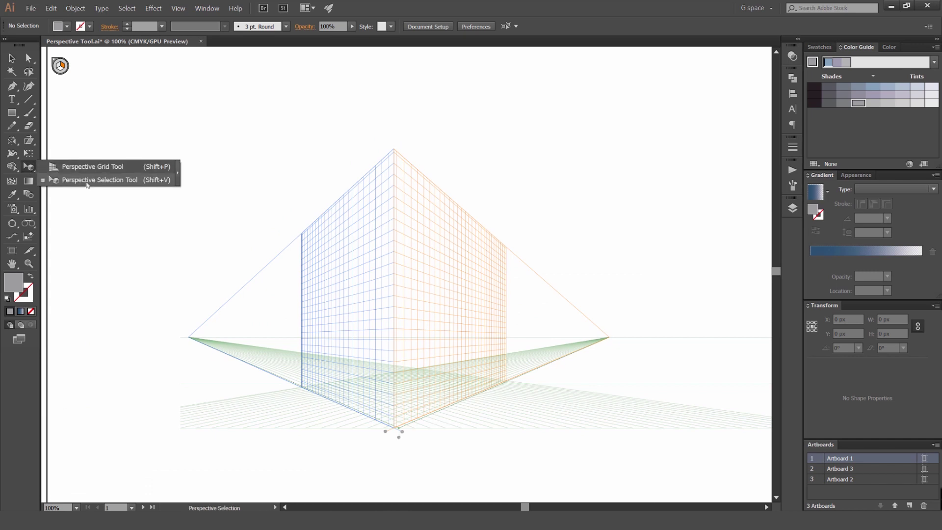
click(112, 182)
key(space)
drag(371, 239, 406, 209)
scroll(394, 235, up, 1)
key(space)
scroll(404, 214, down, 1)
key(space)
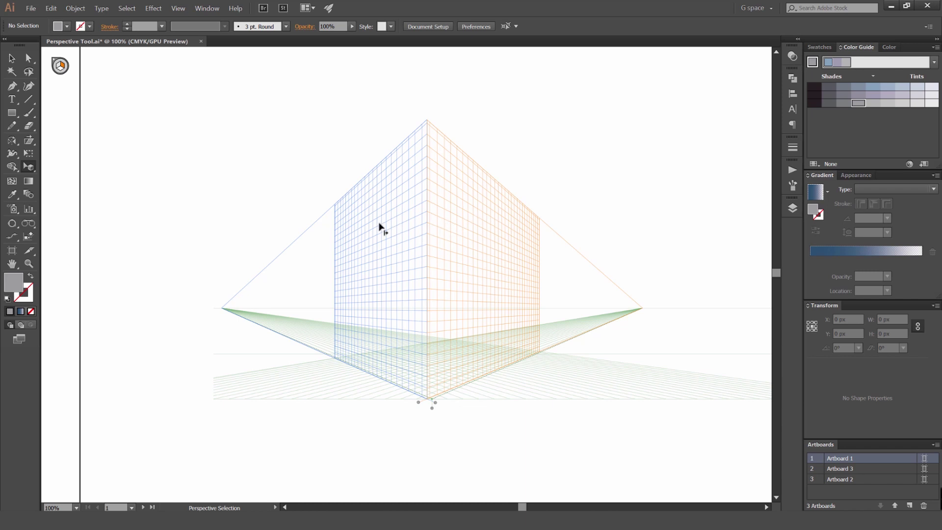
Step: Switch the active perspective plane through the left and horizontal grids, ending with no active grid
key(1)
key(2)
key(4)
drag(344, 124, 364, 173)
scroll(329, 145, down, 1)
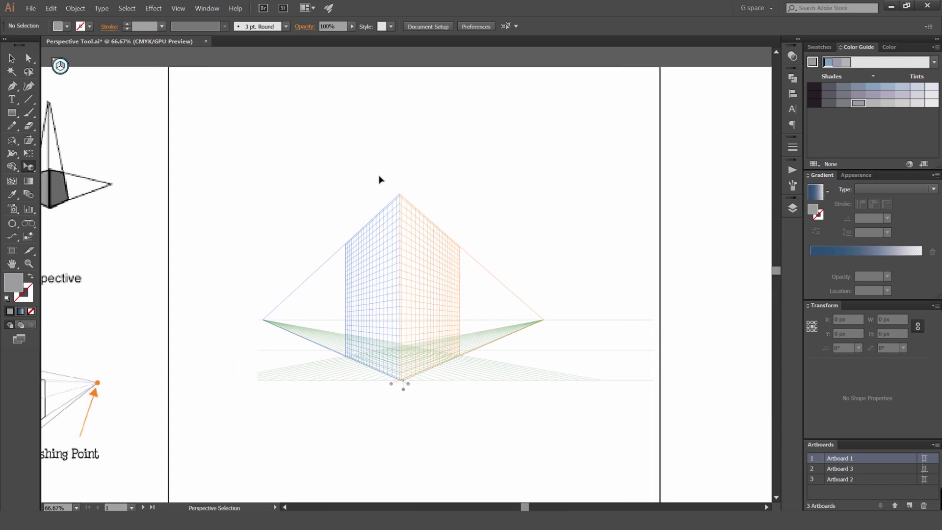
Step: Draw a rectangle about 357 × 225 px above the perspective grid and fill it with a lighter gray
key(m)
drag(379, 116, 467, 172)
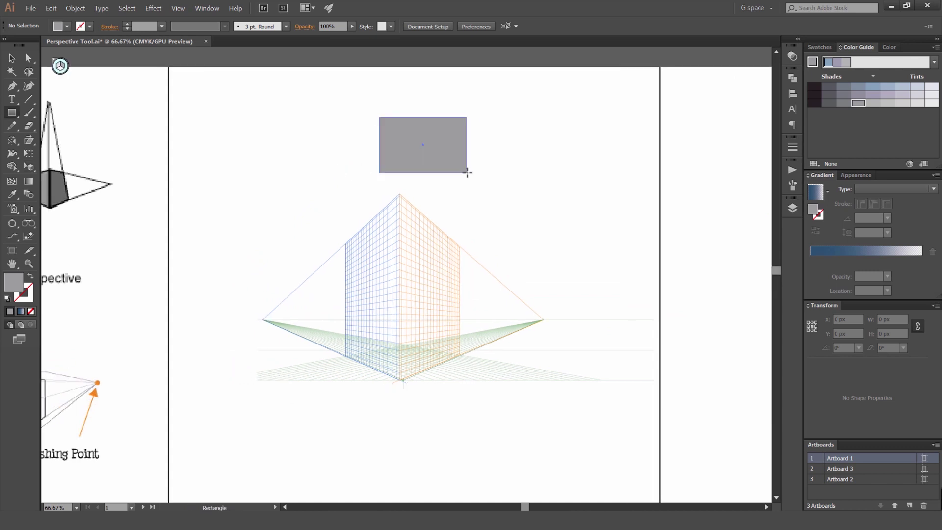
key(v)
click(870, 104)
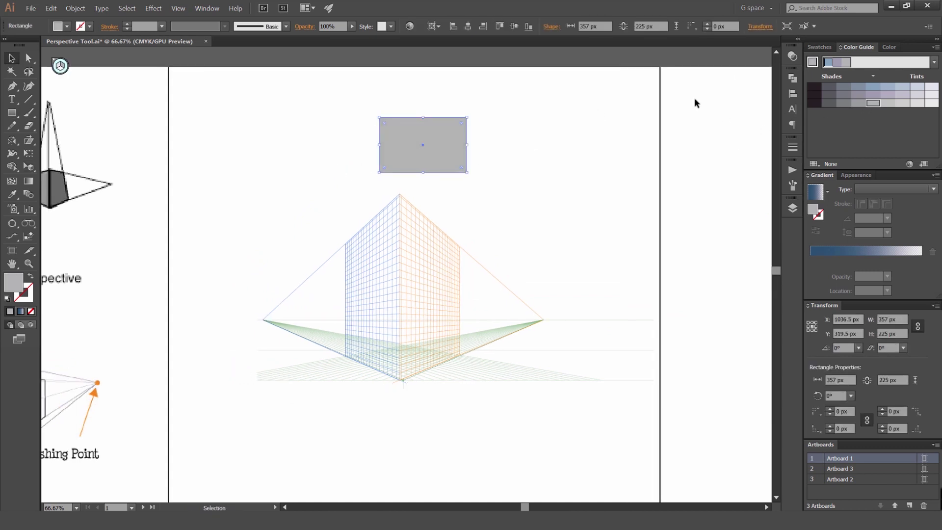
scroll(474, 119, up, 2)
click(474, 118)
Step: Add a smaller copy of the rectangle, about 117 × 88 px, rising above its top edge near the right end
drag(494, 170, 524, 237)
drag(451, 210, 451, 160)
drag(487, 192, 437, 191)
drag(387, 130, 378, 180)
drag(380, 219, 417, 182)
drag(475, 140, 455, 151)
key(Right)
key(Right)
key(Right)
key(Right)
click(543, 161)
Step: Add four evenly spaced dark gray horizontal bars along the right part of the large rectangle
key(m)
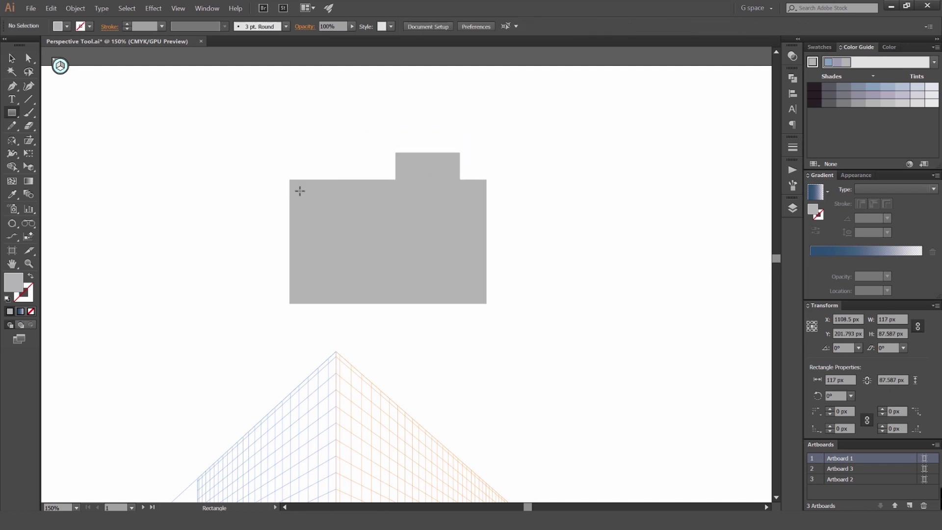
drag(398, 191, 466, 208)
key(v)
click(841, 103)
click(522, 203)
key(ctrl+d)
key(ctrl+d)
click(575, 220)
drag(555, 123, 204, 332)
click(494, 266)
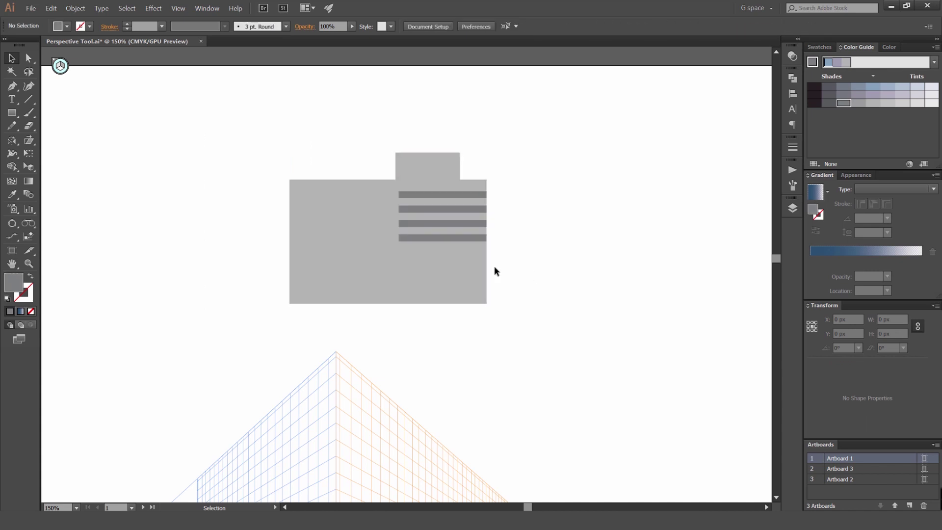
Step: Select all the building façade shapes and attach them to the right perspective plane with the Perspective Selection tool
key(ctrl+a)
scroll(486, 183, down, 2)
click(528, 157)
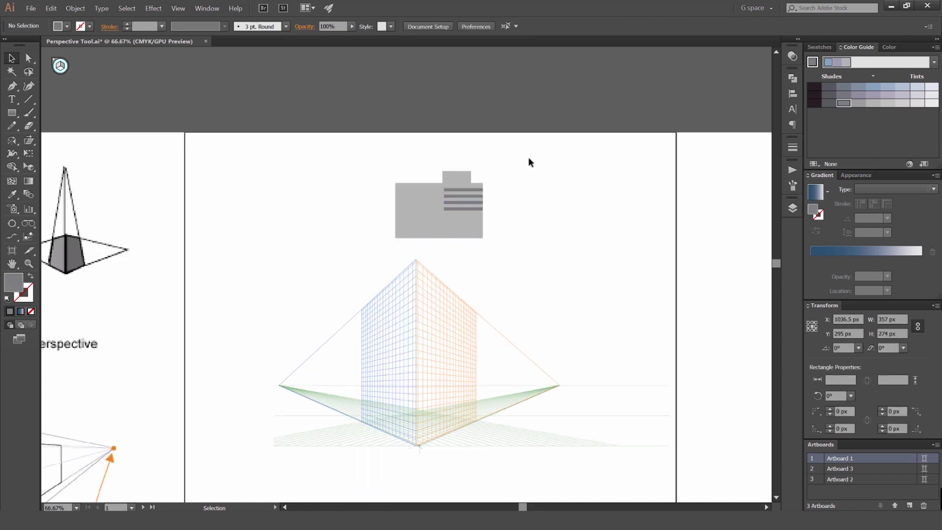
scroll(483, 199, up, 1)
key(space)
drag(494, 185, 501, 118)
drag(537, 76, 322, 203)
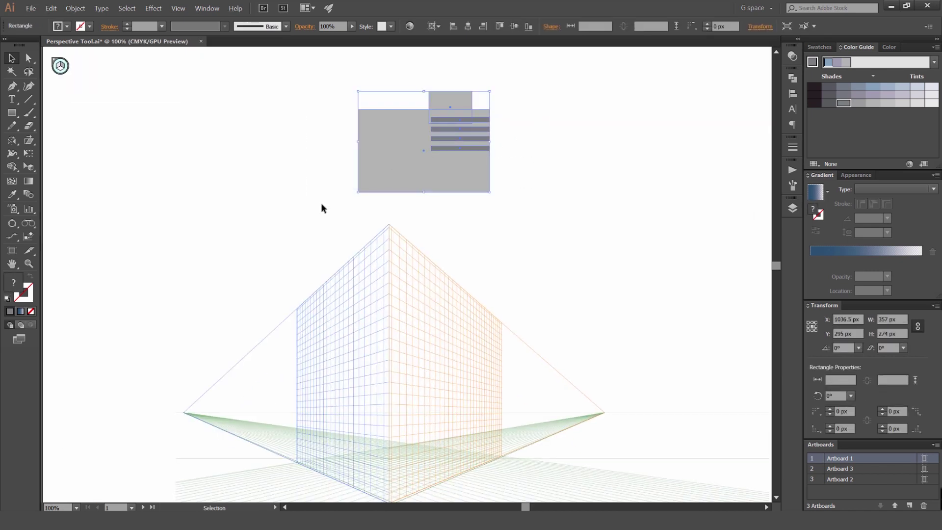
key(shift+v)
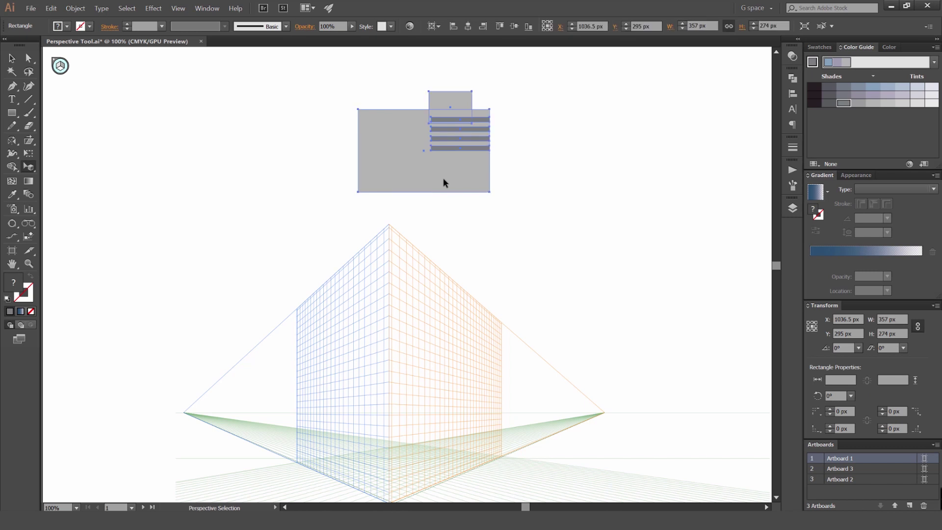
key(3)
drag(443, 192, 456, 370)
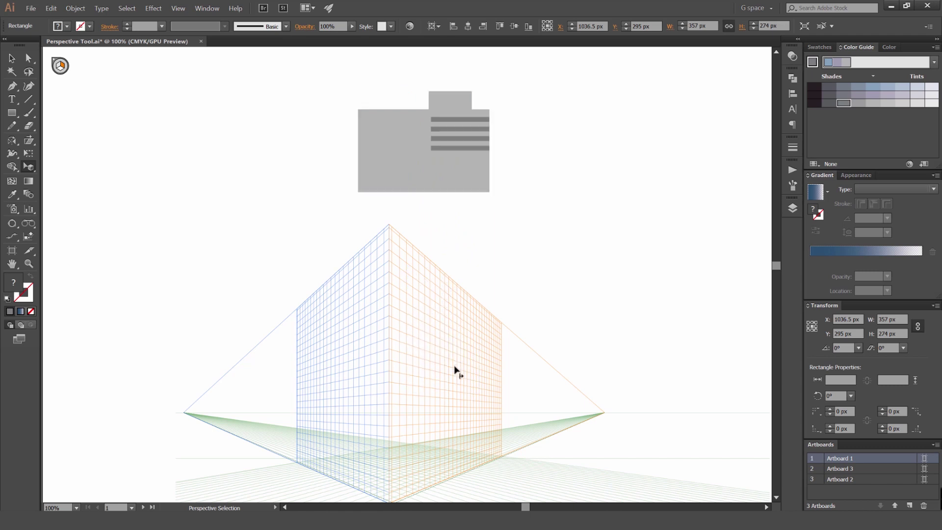
drag(511, 339, 451, 240)
scroll(398, 239, up, 2)
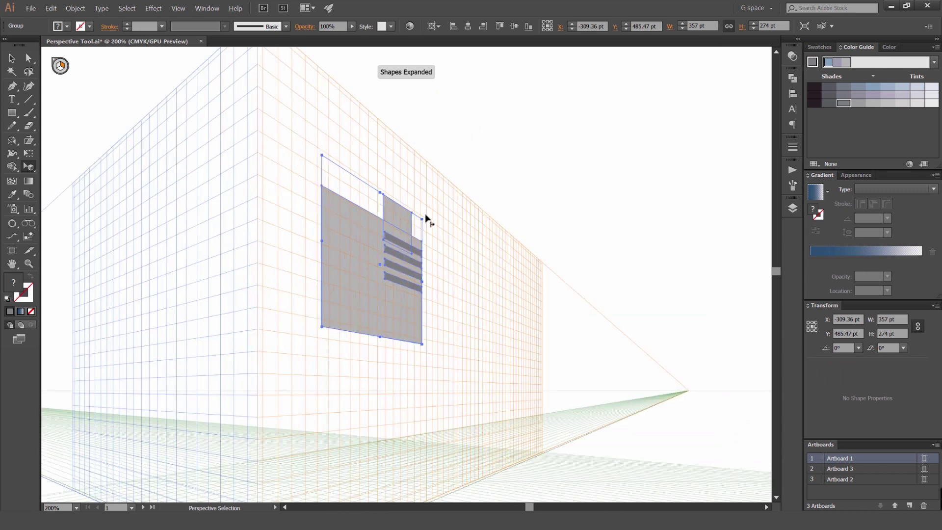
Step: Resize the façade group in perspective to about 480 × 343 pt on the right plane
key(v)
key(shift+v)
drag(422, 221, 476, 245)
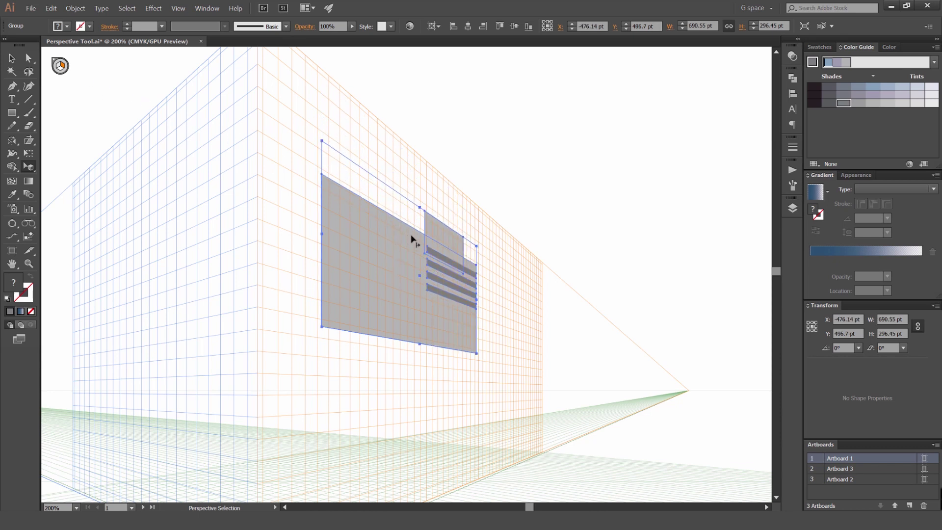
drag(475, 249, 445, 209)
Step: Try enlarging the façade group with the regular Selection tool, and undo the scaling
key(v)
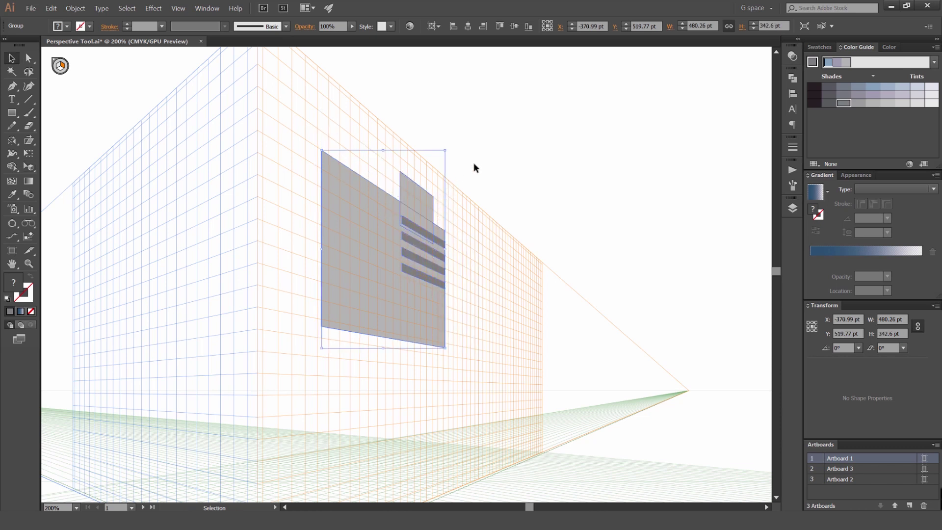
drag(447, 151, 657, 89)
key(ctrl+z)
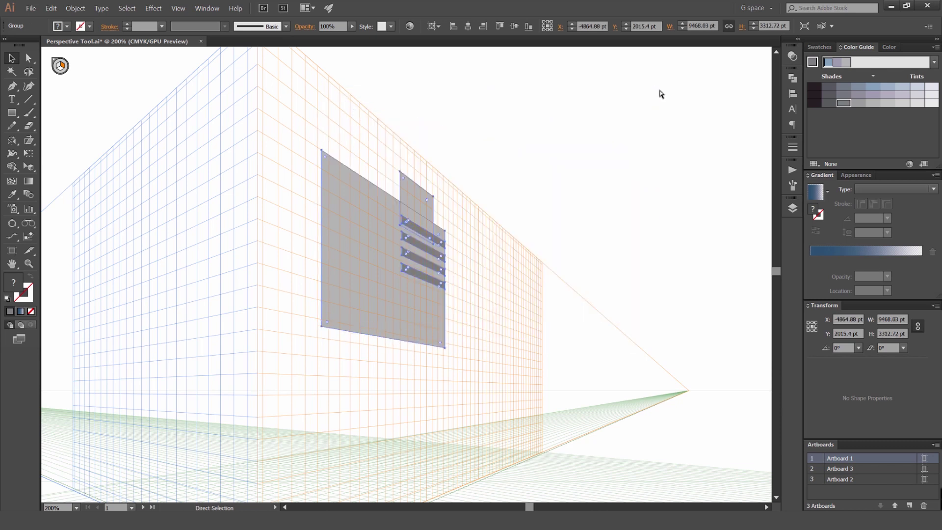
Step: Resize the façade in perspective to about 538 × 354 pt and move it to the right plane's ground-level front corner
key(shift+v)
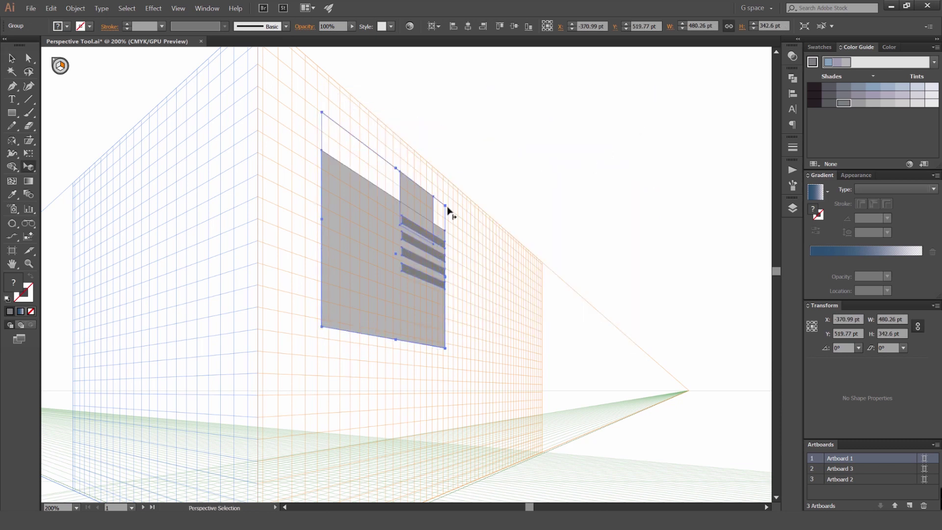
drag(445, 205, 470, 197)
drag(382, 254, 359, 282)
mouse_move(371, 276)
mouse_down()
mouse_move(360, 252)
mouse_move(367, 259)
mouse_up()
drag(392, 297, 403, 324)
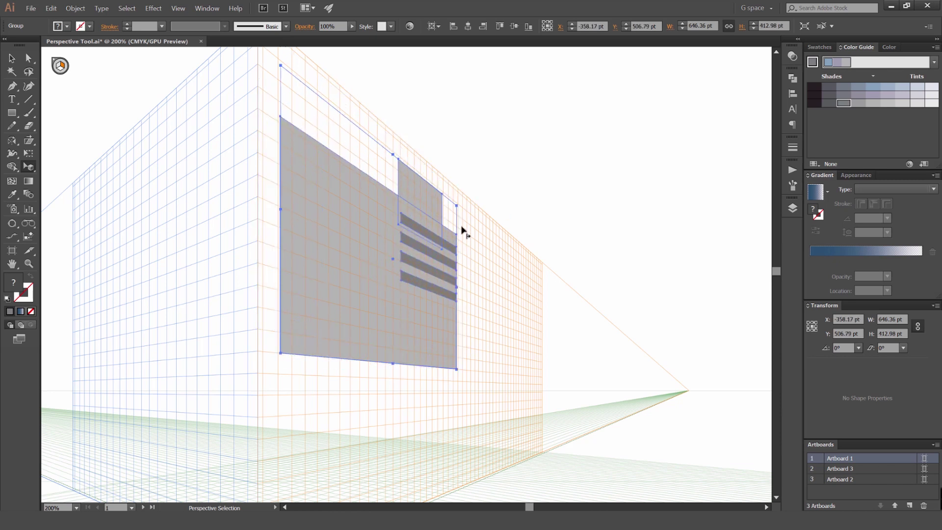
drag(456, 205, 439, 216)
drag(399, 237, 389, 154)
drag(373, 236, 361, 381)
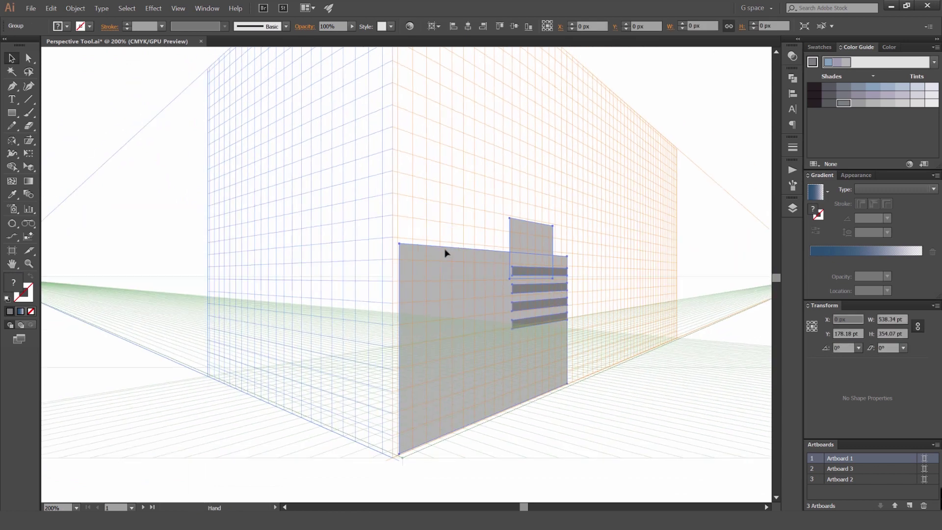
Step: Reflect a copy of the façade across its front vertical edge to form the building's left wall
key(alt+o)
click(452, 213)
click(452, 213)
click(435, 267)
key(o)
scroll(397, 243, up, 2)
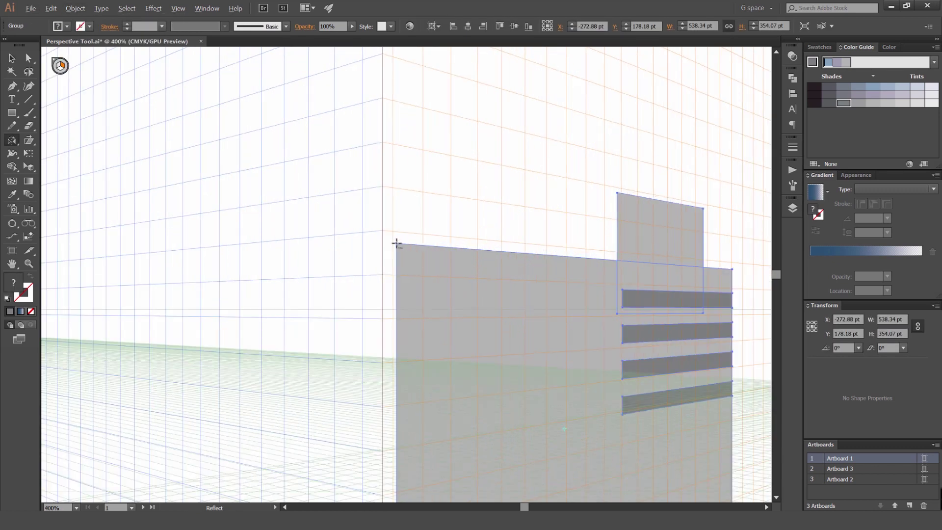
alt+click(396, 243)
click(611, 350)
key(v)
click(431, 174)
Step: Nudge the right façade to the left to close up the joint with the mirrored wall
scroll(431, 174, down, 3)
click(411, 258)
click(434, 319)
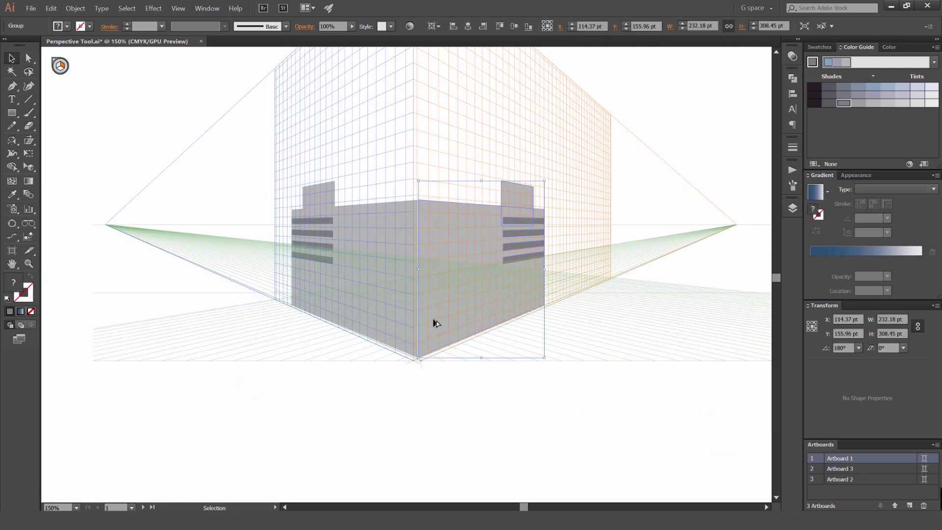
scroll(433, 322, up, 2)
key(Left)
click(460, 385)
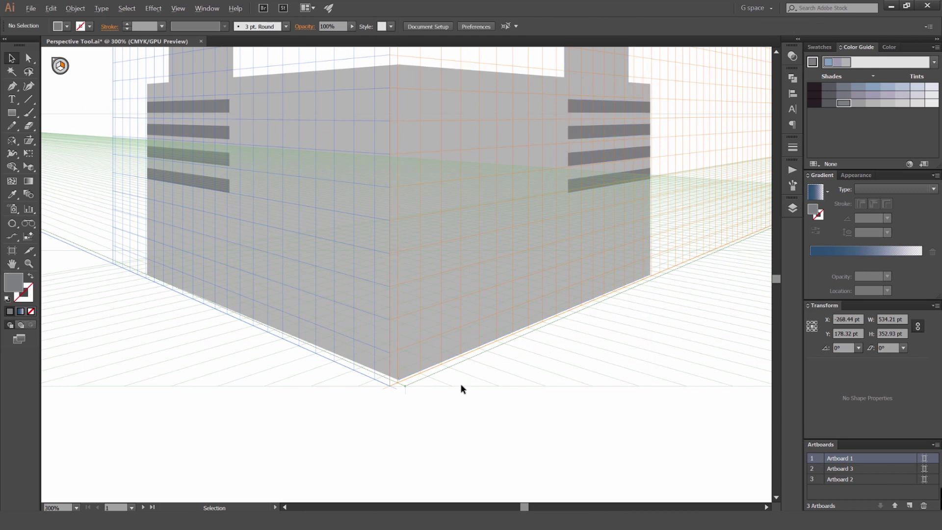
Step: Delete the mirrored façade from the left plane
scroll(461, 386, down, 2)
drag(451, 203, 452, 228)
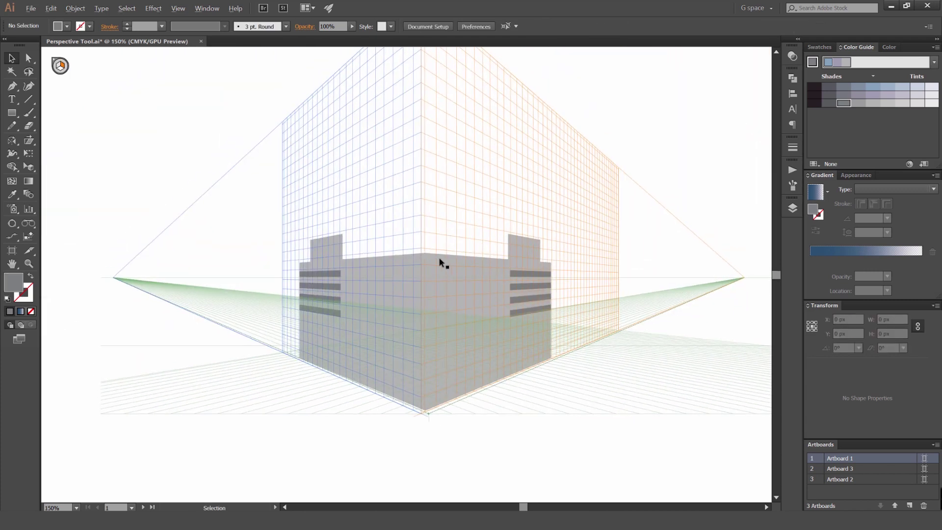
scroll(438, 257, up, 2)
scroll(334, 310, down, 2)
click(353, 289)
click(376, 249)
drag(420, 180, 416, 294)
scroll(374, 286, down, 1)
key(shift+v)
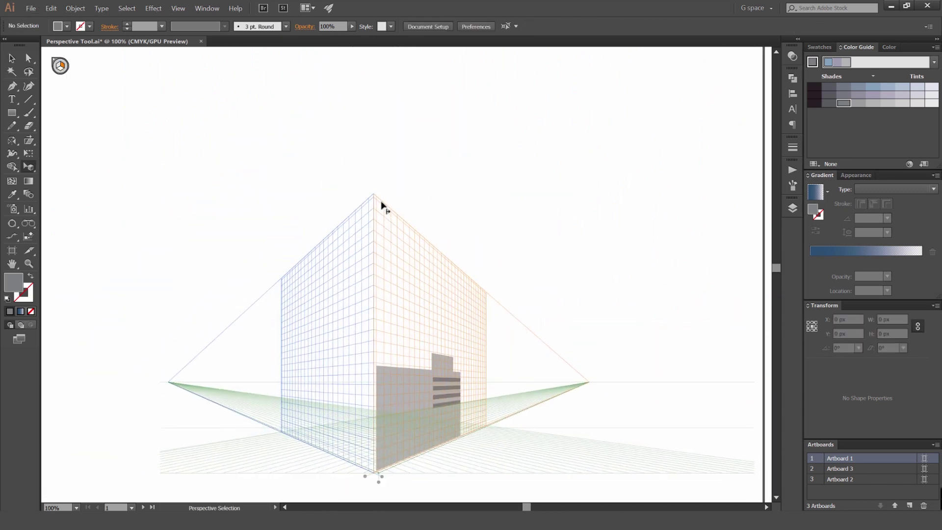
drag(367, 336, 444, 264)
drag(483, 321, 460, 335)
key(ctrl+z)
key(v)
drag(506, 182, 482, 272)
key(shift+v)
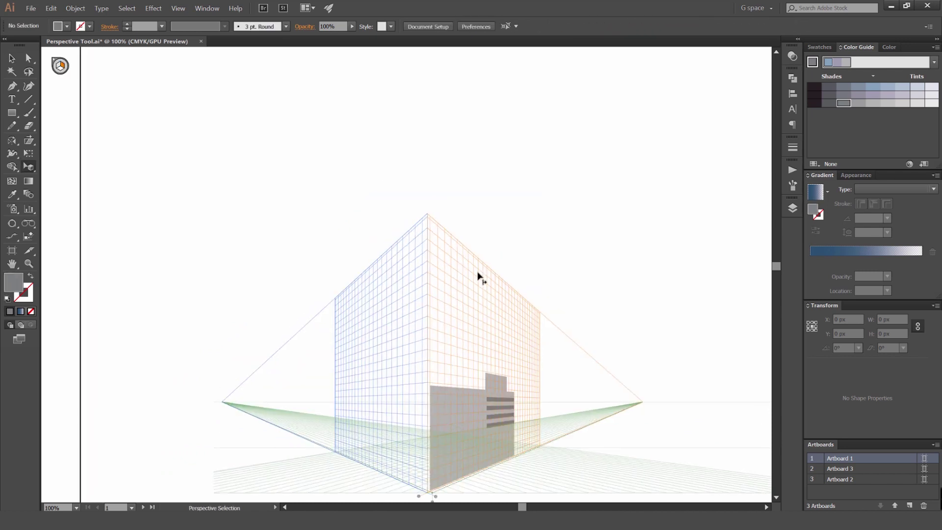
Step: Draw a flat gray rectangle about 212 × 227 px and place it above the left side of the grid
key(m)
drag(382, 90, 461, 173)
key(v)
drag(437, 115, 380, 153)
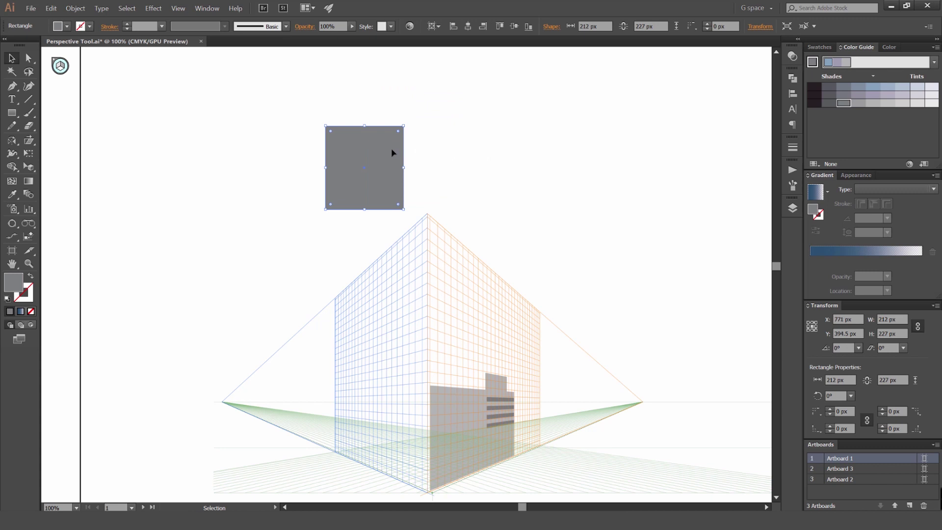
Step: Make the horizontal grid active and attach the gray rectangle to the ground plane
key(shift+v)
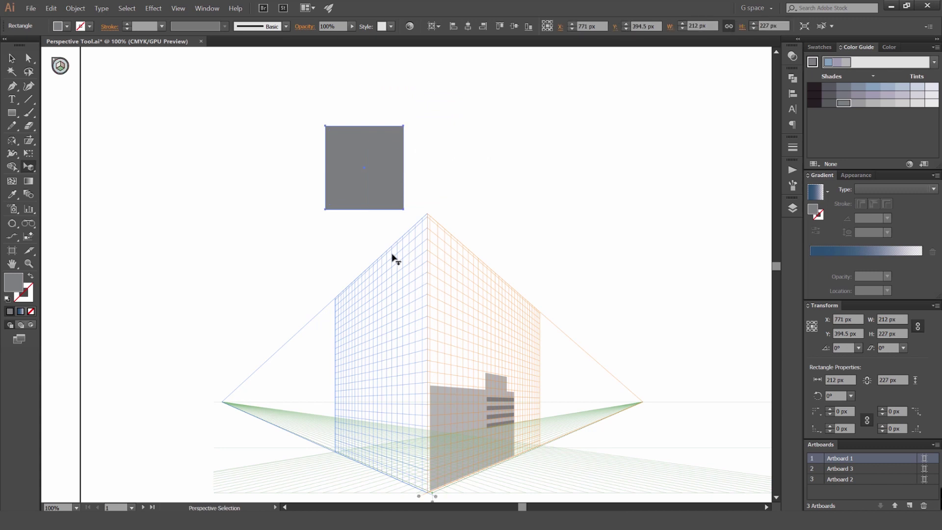
key(space)
drag(375, 285, 368, 241)
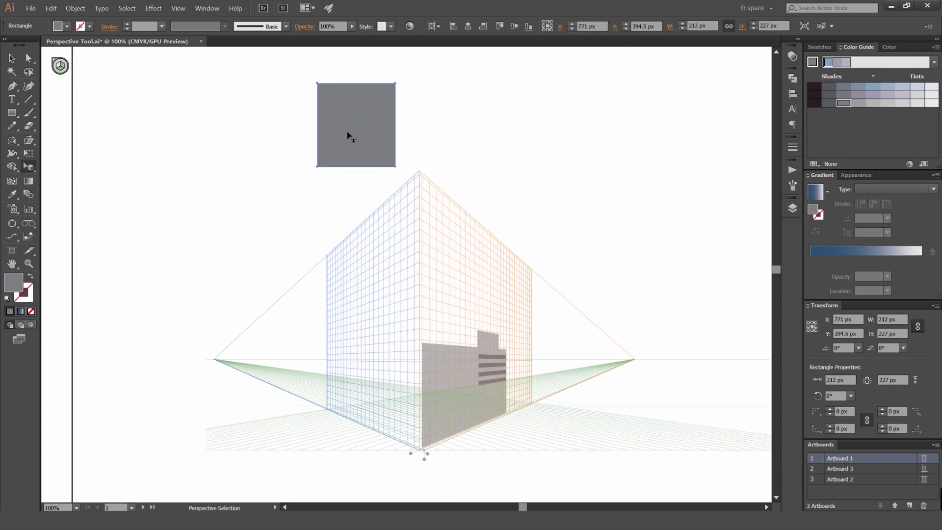
drag(363, 152, 379, 423)
Step: Position the floor rectangle at the front corner and stretch it in perspective to about 658 × 521 pt
key(space)
scroll(396, 354, up, 2)
drag(392, 380, 460, 344)
drag(516, 336, 620, 314)
scroll(379, 324, up, 2)
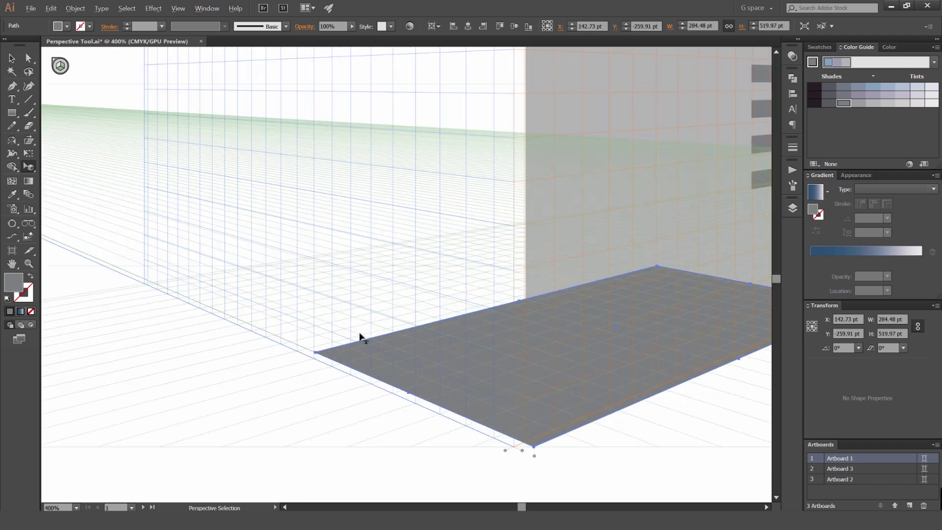
scroll(361, 338, up, 1)
drag(289, 365, 44, 265)
scroll(130, 267, down, 2)
drag(170, 183, 249, 197)
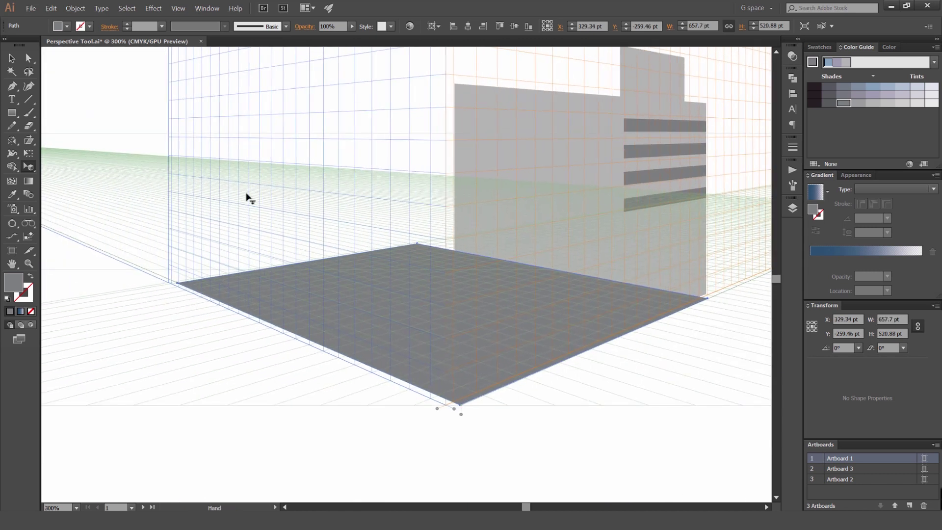
drag(253, 229, 255, 213)
Step: Check the grid and point snapping options, and deselect the floor rectangle
click(178, 8)
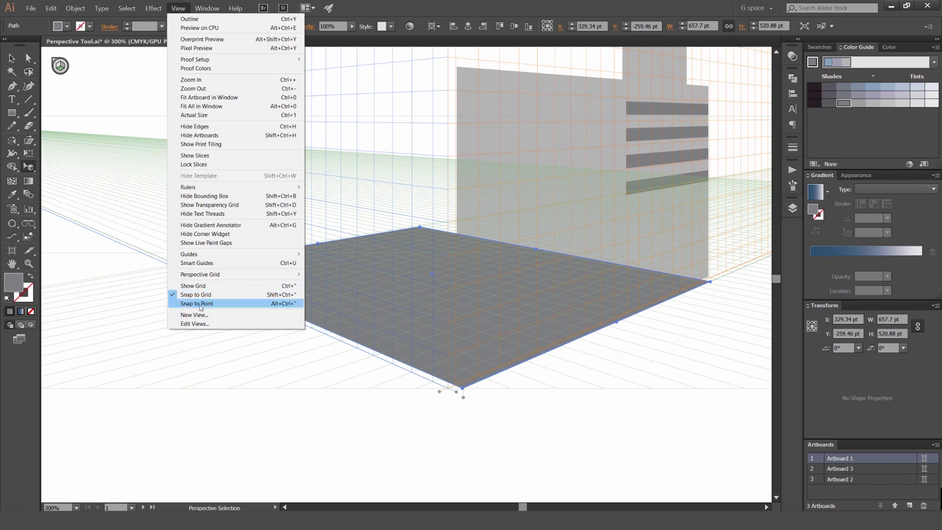
click(15, 60)
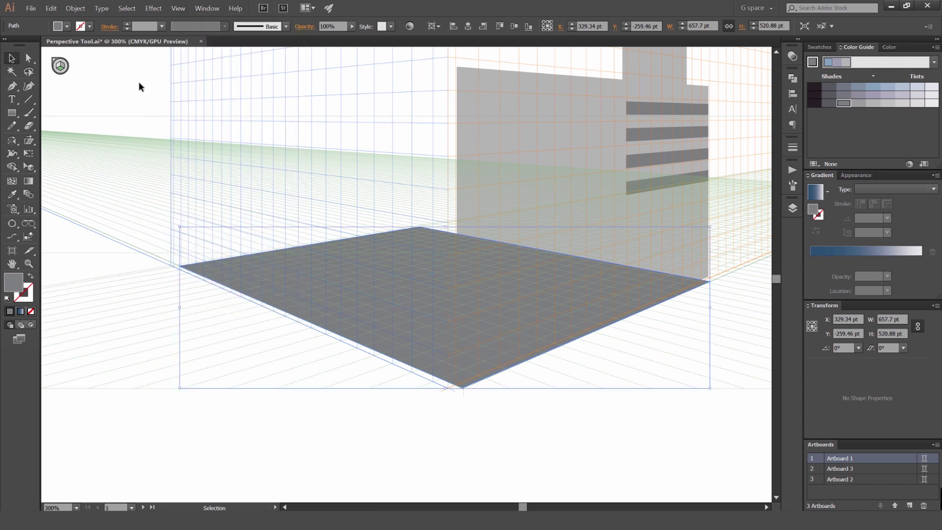
click(139, 85)
Step: Shift the floor rectangle's front corner toward the point where the left and right planes meet
scroll(249, 271, up, 2)
drag(507, 441, 397, 290)
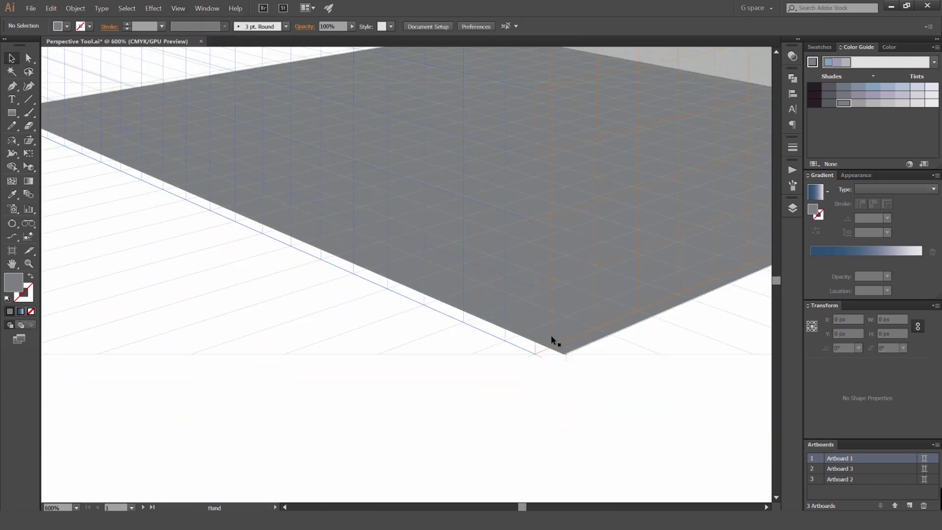
scroll(552, 333, up, 3)
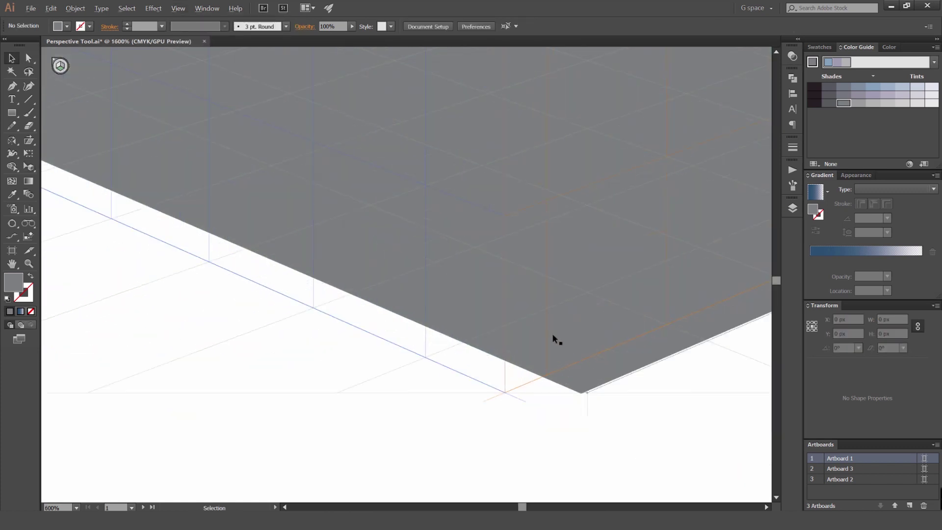
click(583, 390)
scroll(579, 395, up, 2)
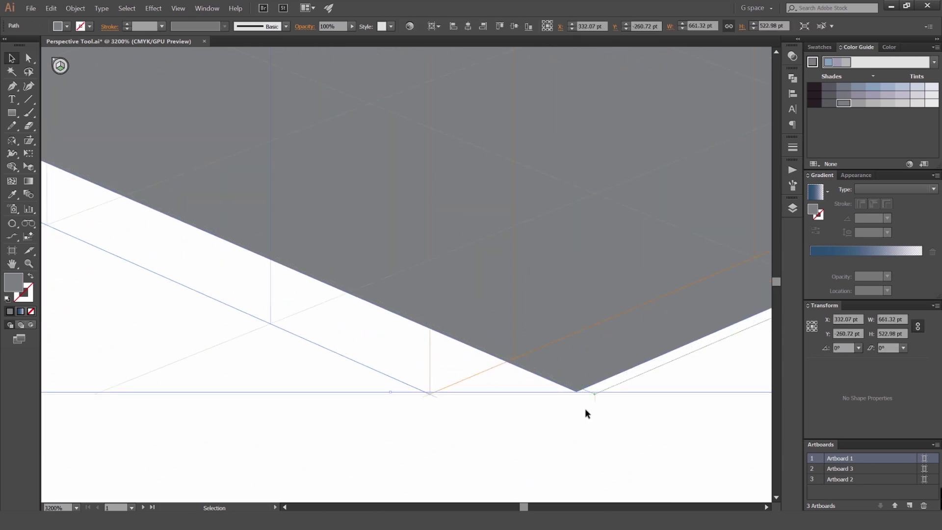
scroll(422, 396, up, 2)
scroll(424, 396, down, 3)
drag(600, 354, 492, 354)
scroll(442, 392, up, 4)
Step: Fine-tune the floor's front corner anchor at the grid corner with the Direct Selection tool
key(a)
drag(367, 375, 363, 382)
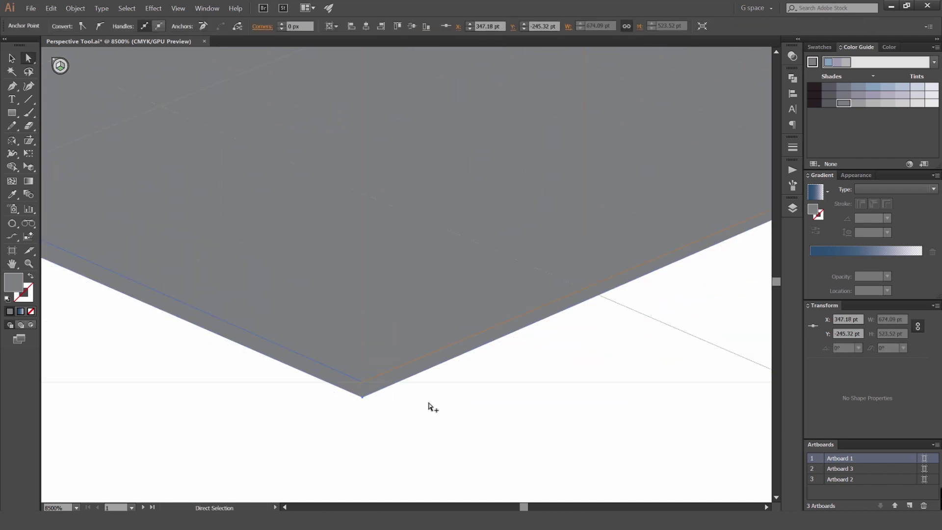
click(427, 403)
scroll(415, 404, down, 7)
key(v)
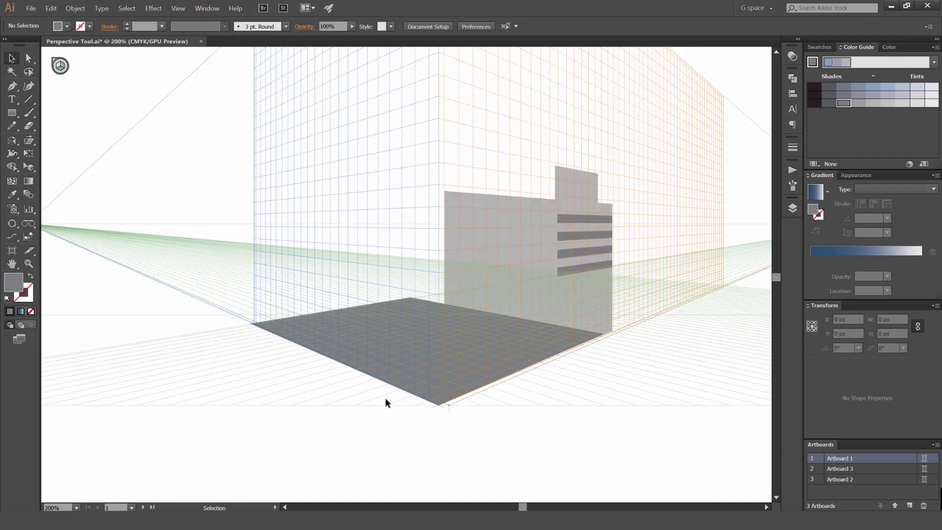
Step: Send the floor rectangle to the back, behind the building façade
scroll(385, 397, down, 2)
click(362, 368)
drag(334, 293, 389, 288)
click(389, 287)
click(437, 356)
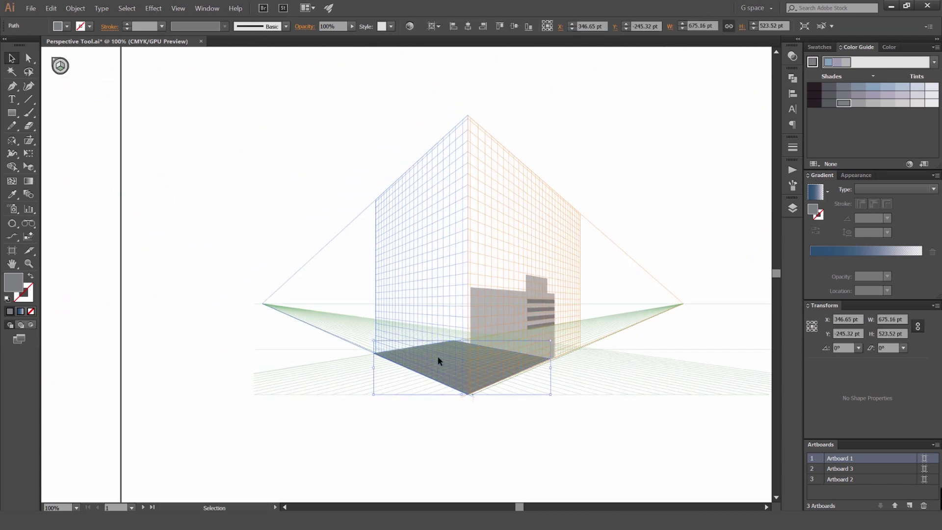
key(ctrl+shift+[)
click(544, 242)
drag(524, 297, 528, 278)
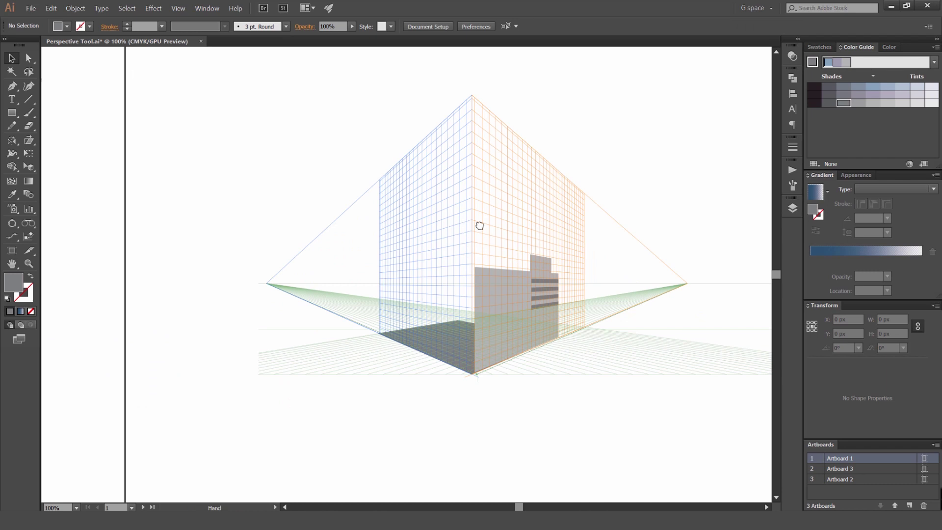
drag(529, 240, 472, 253)
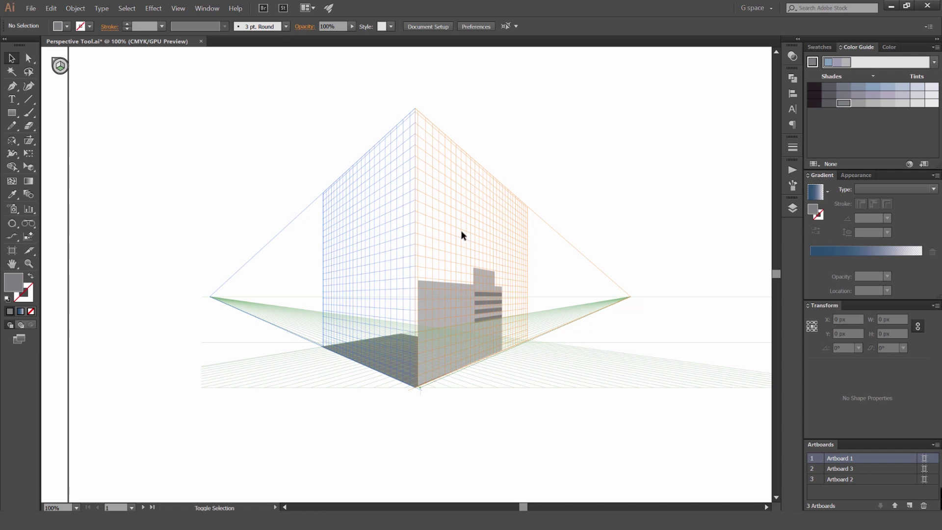
key(shift+v)
scroll(459, 229, down, 5)
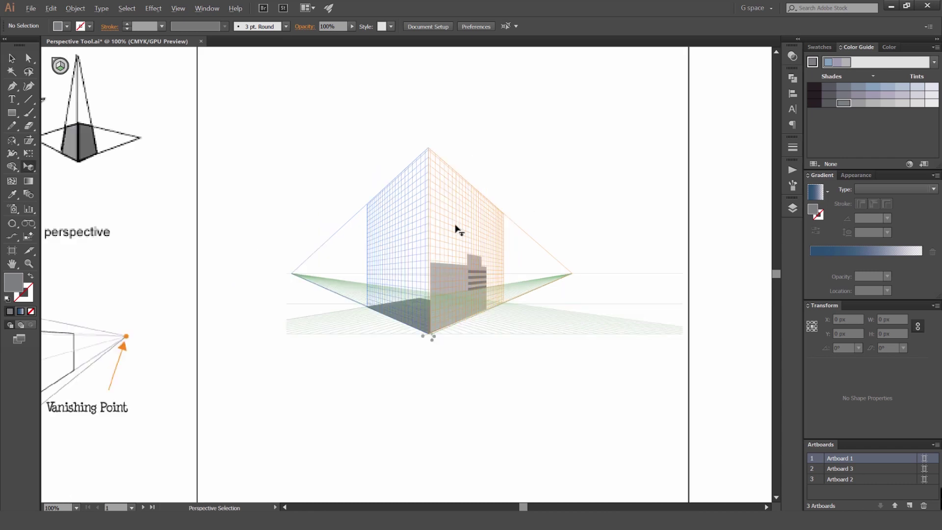
key(v)
scroll(486, 204, up, 2)
scroll(445, 232, up, 3)
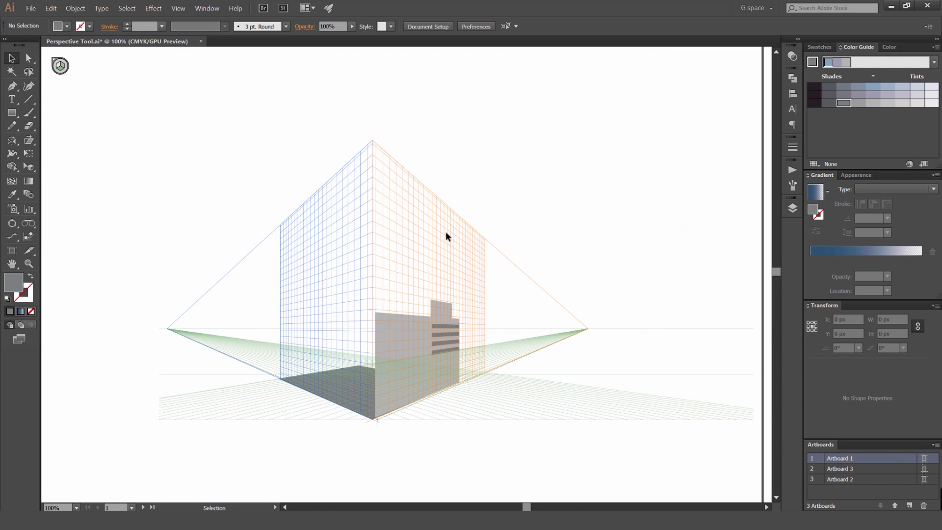
Step: Compare the finished corner building illustration on the neighbouring artboard with the simple building drawn on the perspective grid
scroll(445, 231, down, 2)
drag(580, 215, 168, 210)
scroll(418, 245, up, 2)
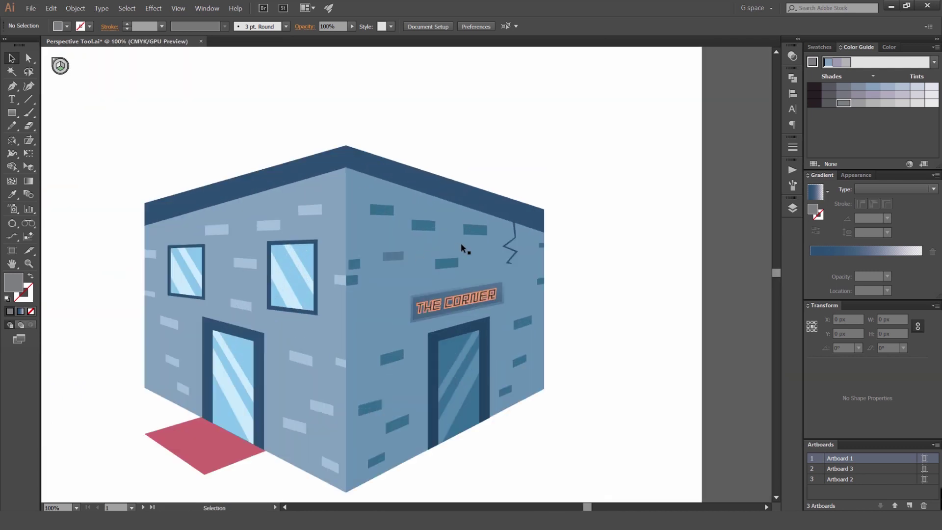
scroll(460, 245, down, 1)
drag(448, 258, 505, 193)
drag(187, 197, 503, 213)
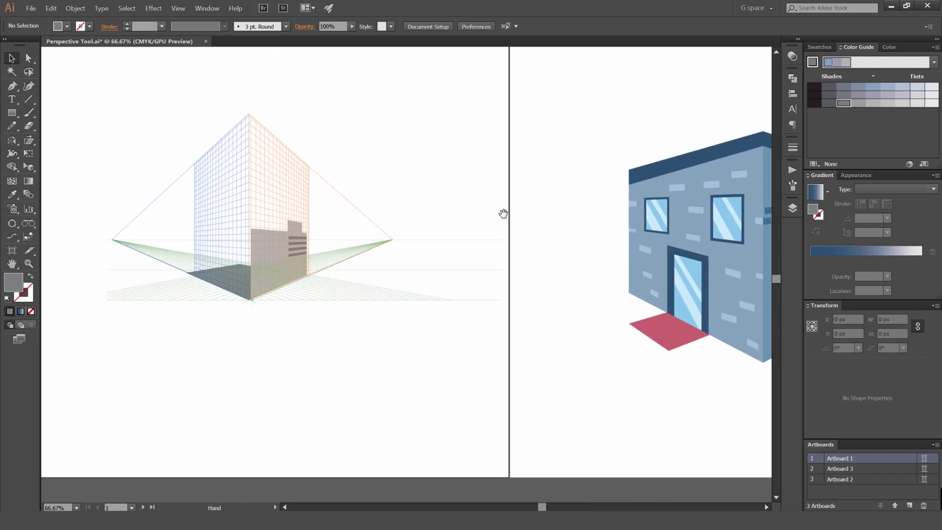
drag(396, 214, 497, 265)
drag(592, 244, 168, 228)
drag(186, 262, 518, 273)
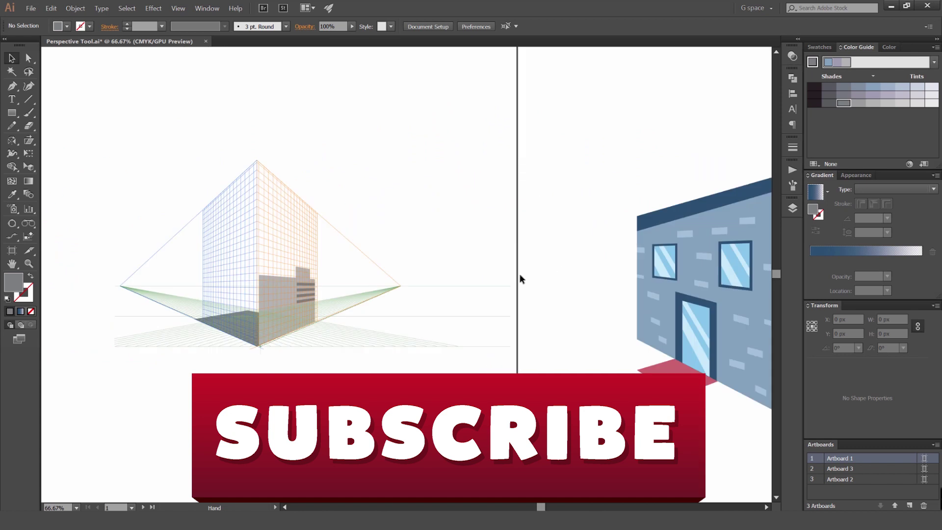